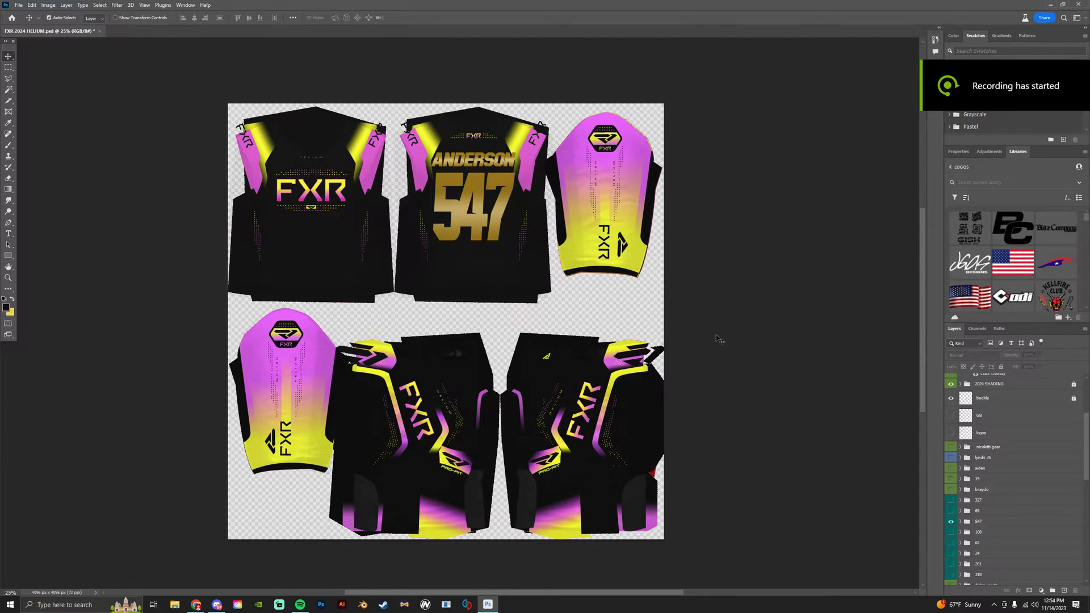
# - Hide the black/pink/yellow and red/white designs and show the yellow and teal design
pyautogui.scroll(-10, 983, 429)
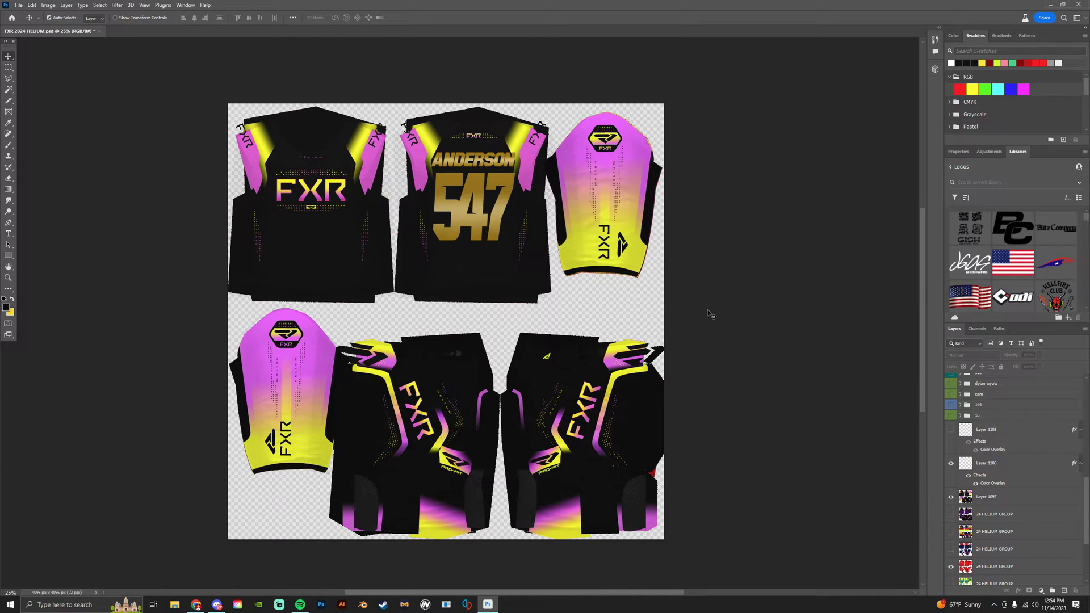
pyautogui.hotkey('ctrl', '+')
pyautogui.hotkey('ctrl', '+')
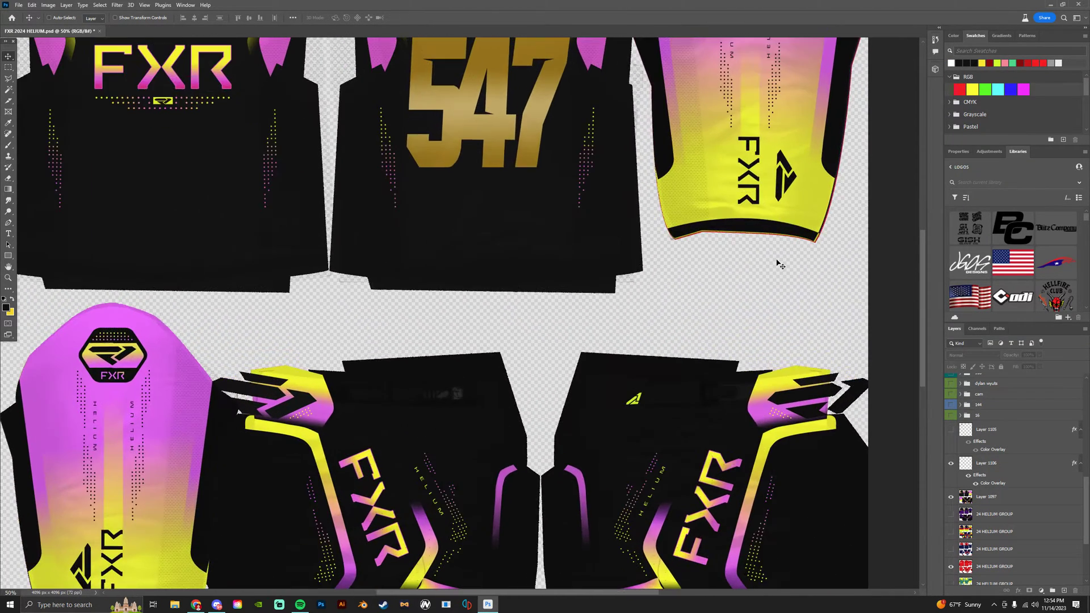
pyautogui.hotkey('ctrl', '-')
pyautogui.hotkey('ctrl', '-')
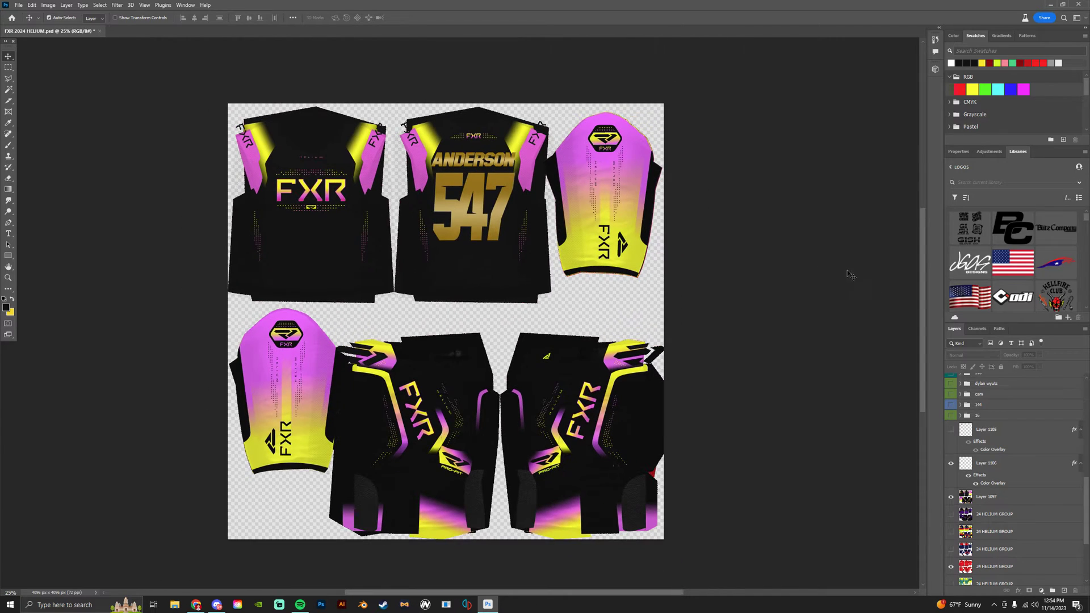
pyautogui.scroll(-2, 977, 507)
pyautogui.click(951, 458)
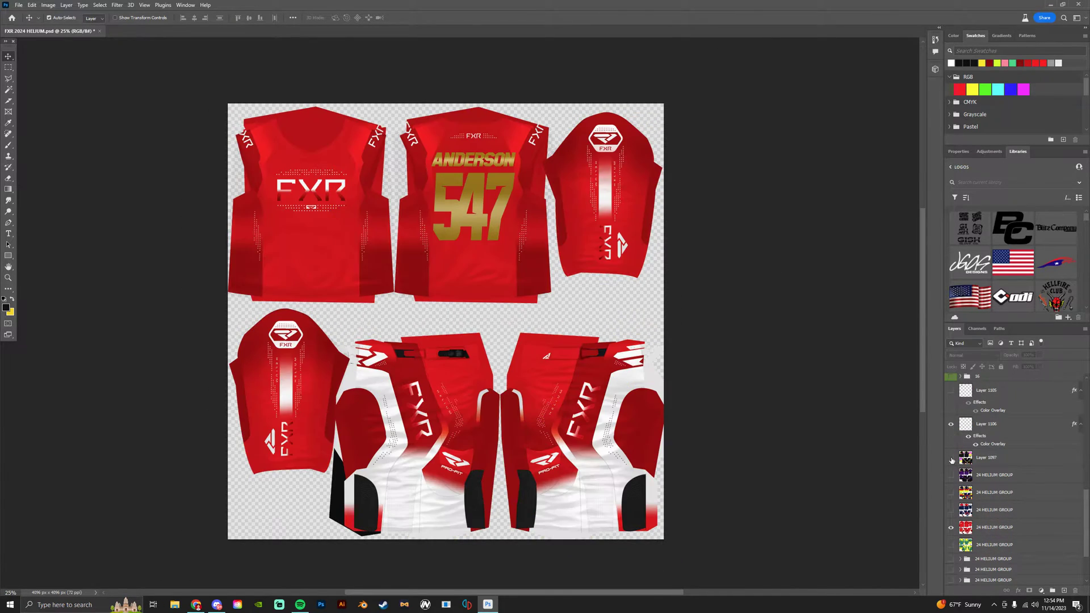
pyautogui.click(951, 528)
pyautogui.click(950, 545)
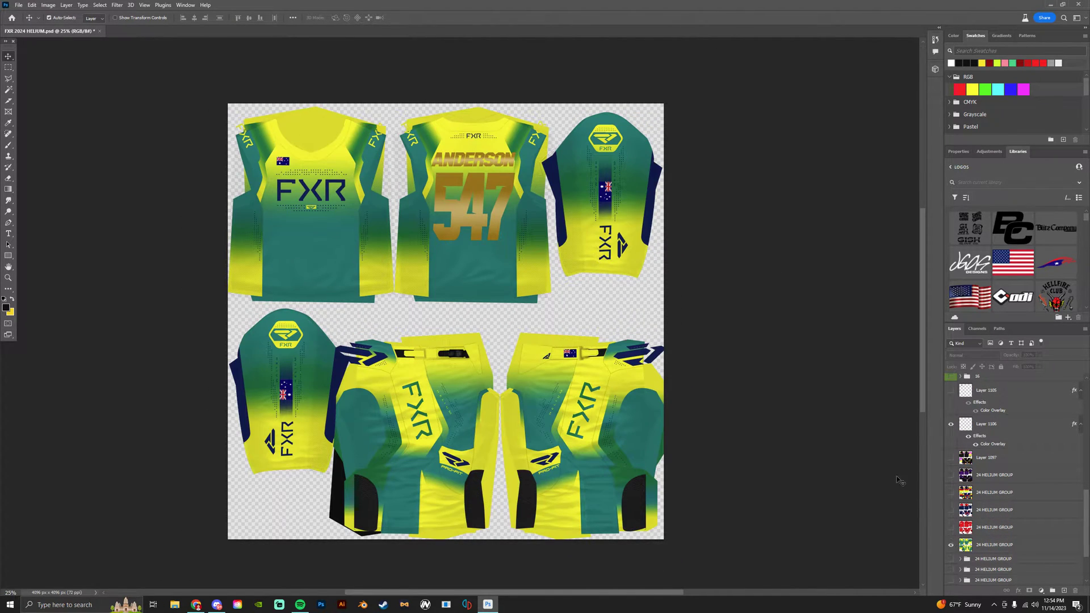
# - Check the rider TGA files on the desktop, then return to Photoshop
pyautogui.click(1051, 5)
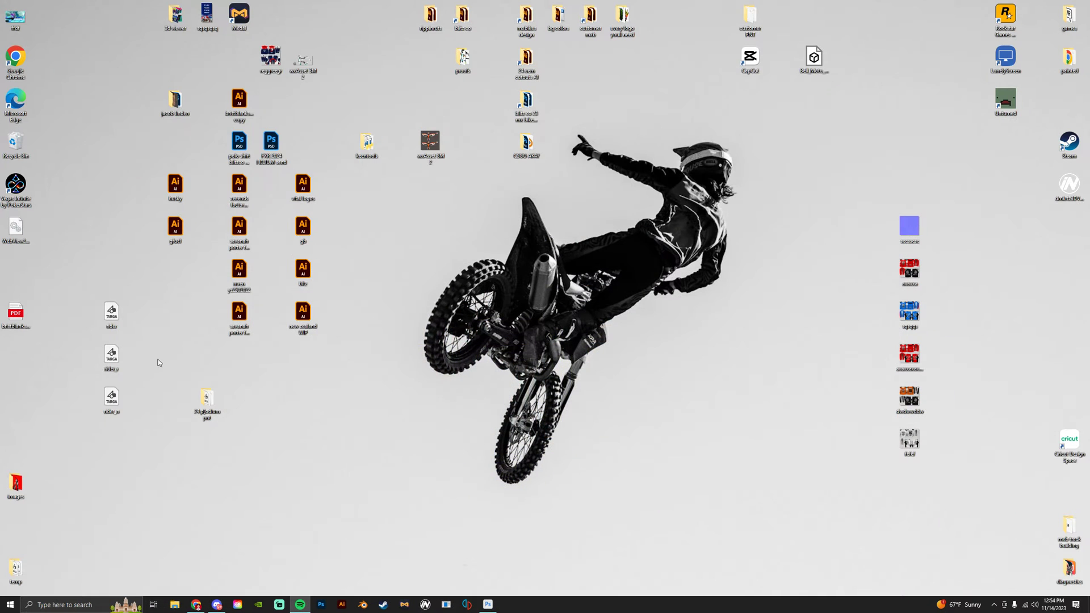
pyautogui.click(324, 467)
pyautogui.click(488, 604)
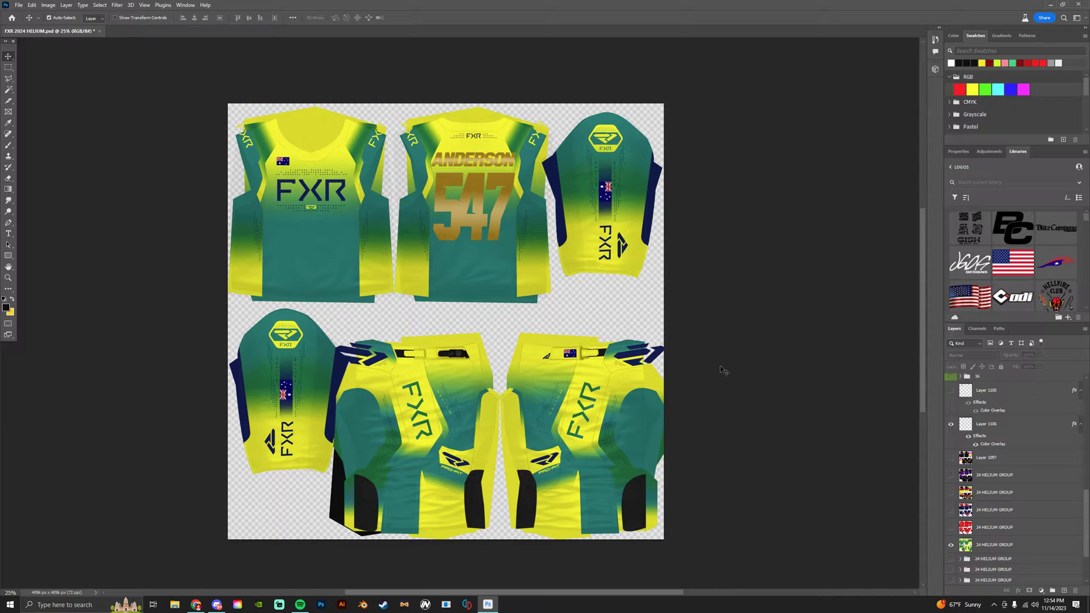
pyautogui.scroll(-2, 720, 370)
pyautogui.scroll(3, 718, 371)
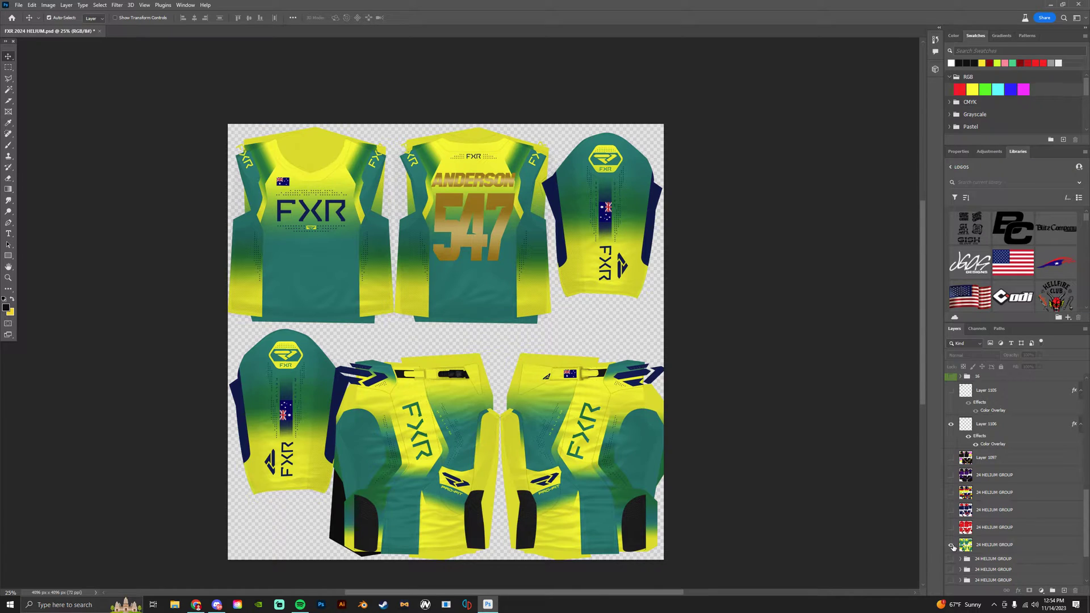
pyautogui.scroll(3, 959, 511)
# - Preview the WIREMAP overlay on the texture, then hide it again
pyautogui.click(949, 383)
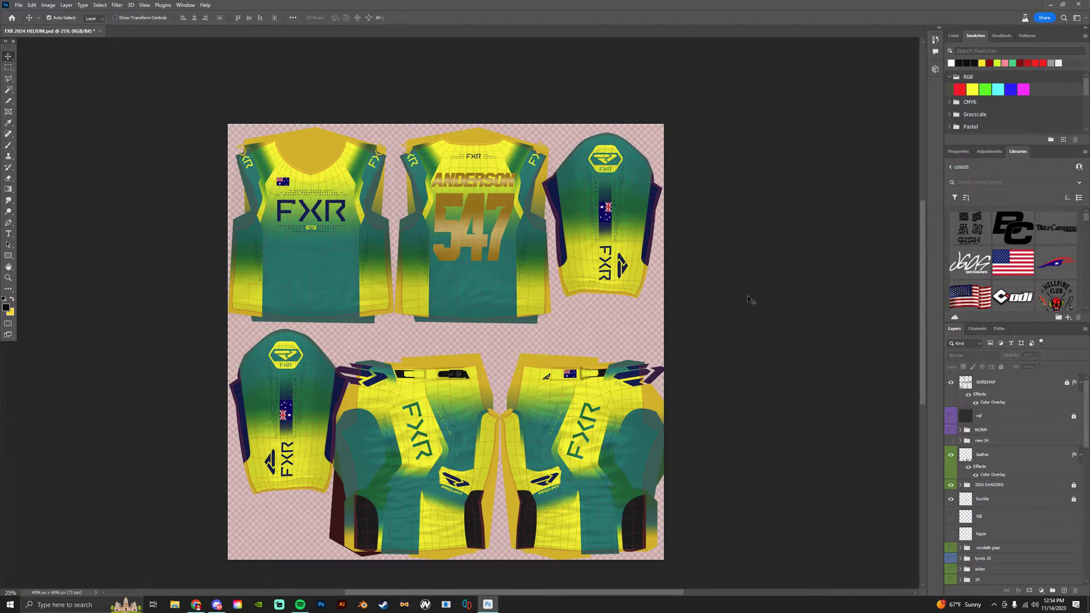
pyautogui.hotkey('ctrl', '+')
pyautogui.hotkey('ctrl', '+')
pyautogui.hotkey('ctrl', '-')
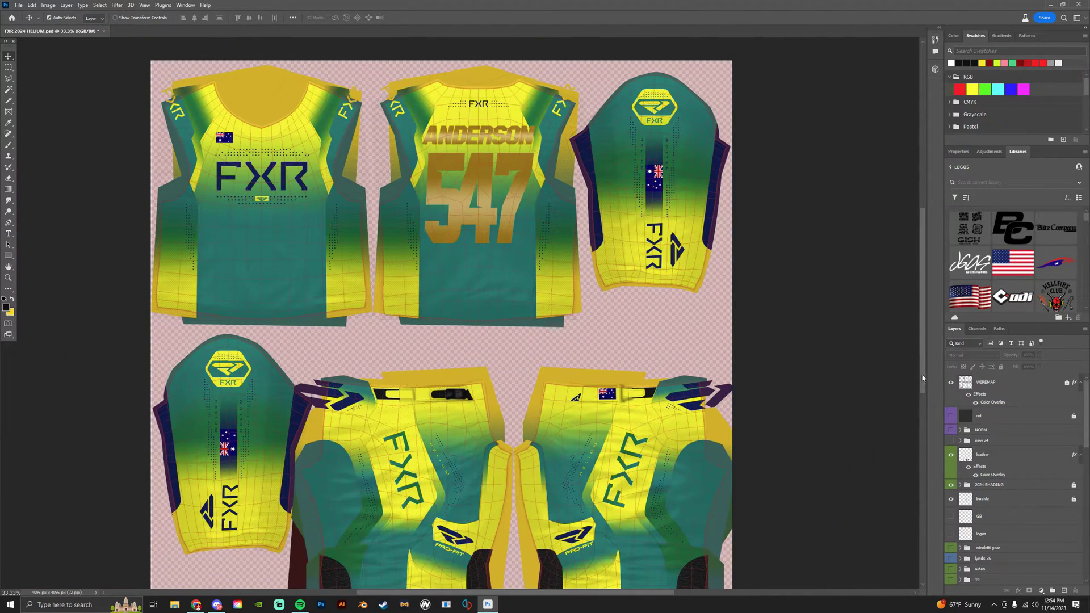
pyautogui.click(950, 382)
# - Toggle the yellow and teal design group off and back on
pyautogui.scroll(-10, 1016, 454)
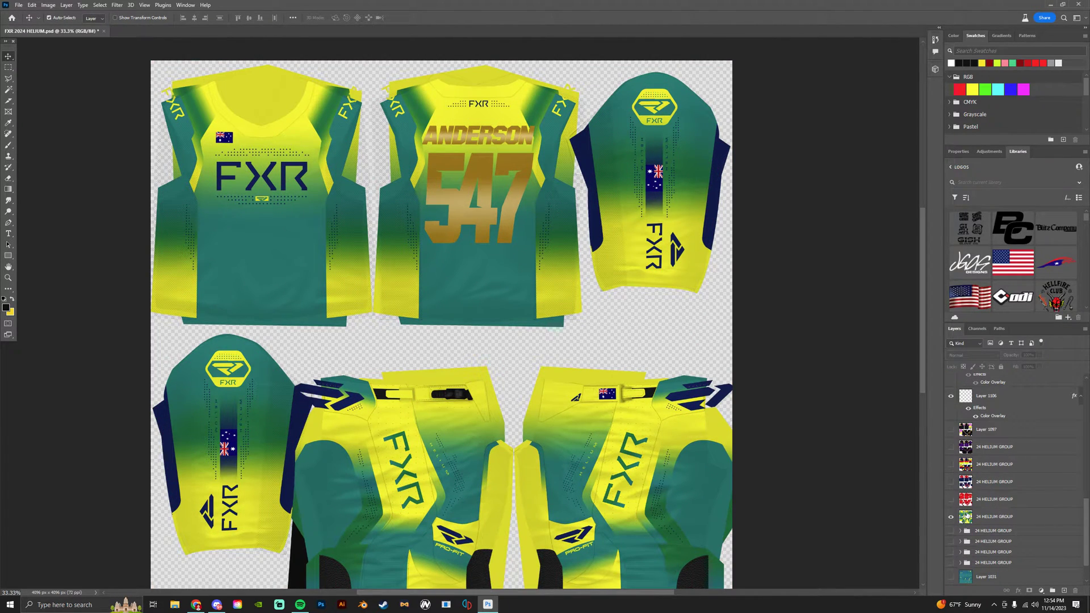
pyautogui.click(952, 517)
pyautogui.click(951, 517)
# - Preview the red/navy and yellow/red/navy designs, then hide both
pyautogui.click(951, 517)
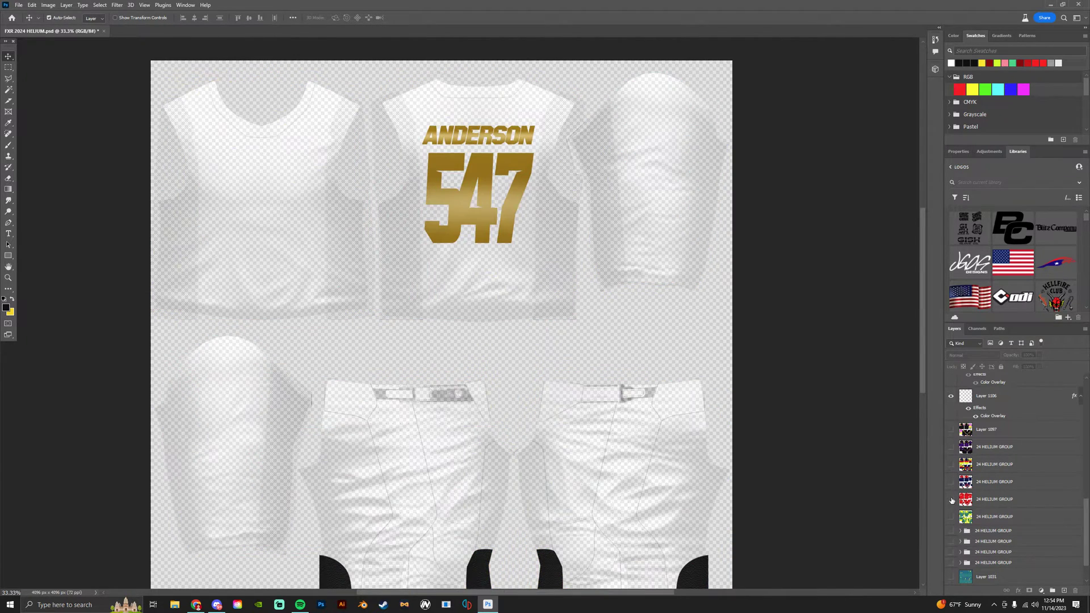
pyautogui.click(951, 482)
pyautogui.click(951, 482)
pyautogui.click(951, 482)
pyautogui.click(952, 469)
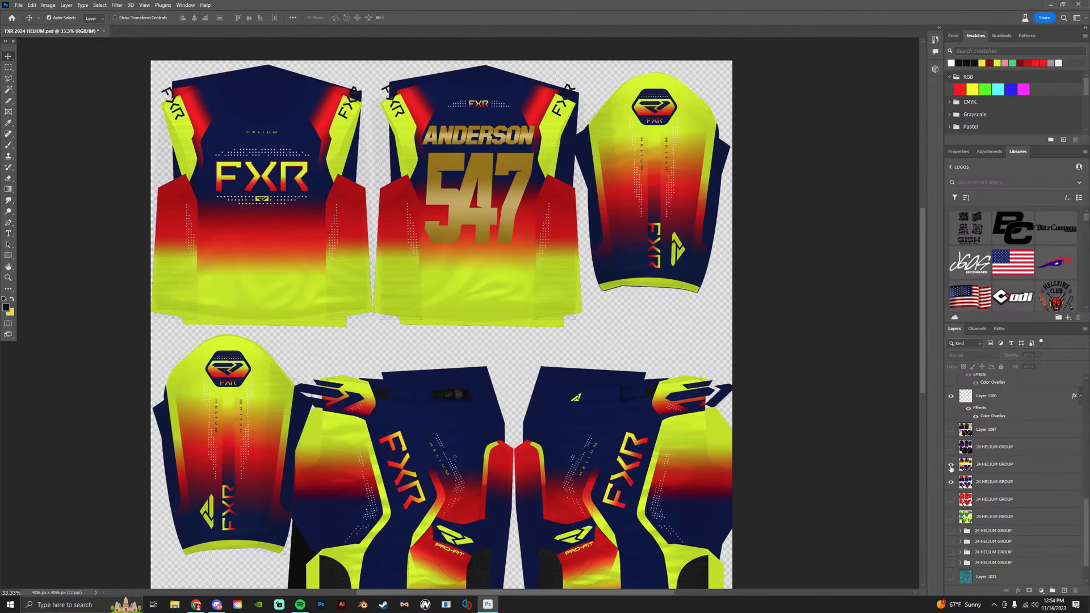
pyautogui.click(952, 466)
pyautogui.click(958, 465)
pyautogui.click(952, 465)
pyautogui.click(951, 482)
pyautogui.click(951, 465)
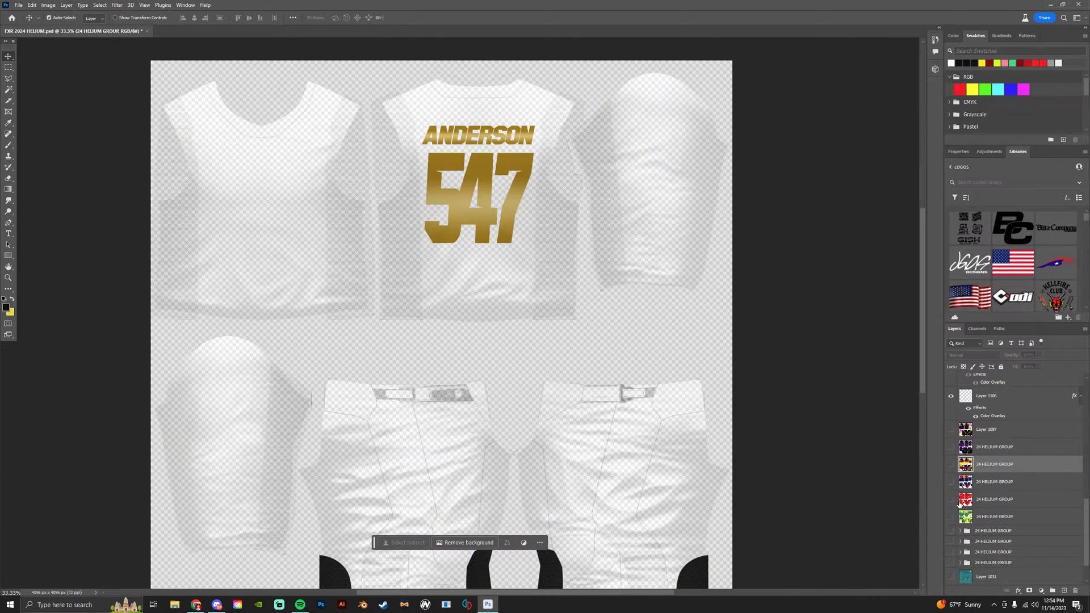
# - Show the yellow and teal design and expand its group
pyautogui.click(951, 531)
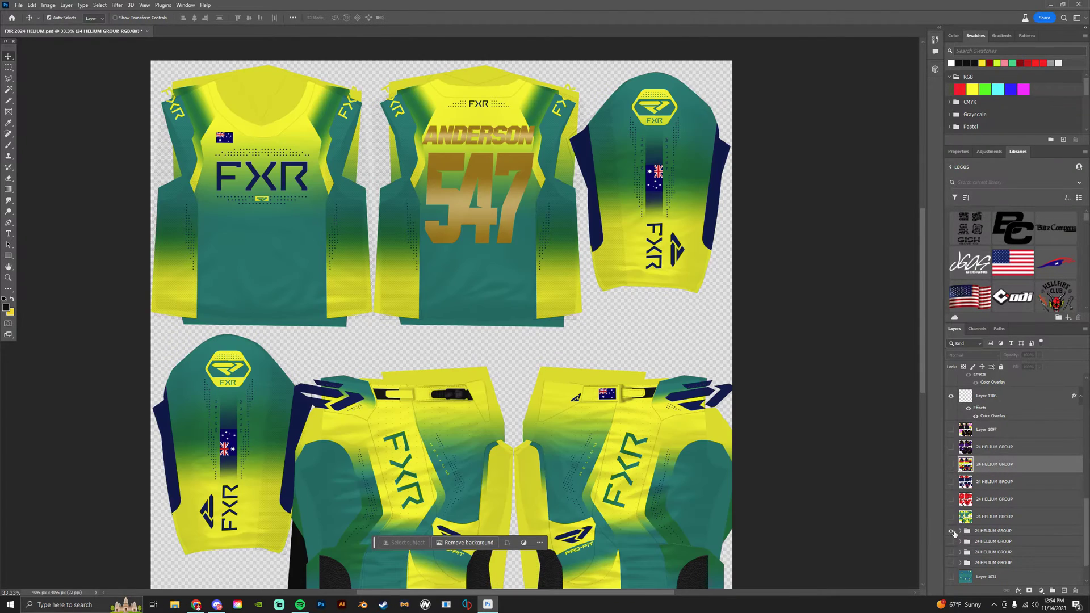
pyautogui.click(960, 533)
pyautogui.click(960, 531)
pyautogui.scroll(-3, 960, 510)
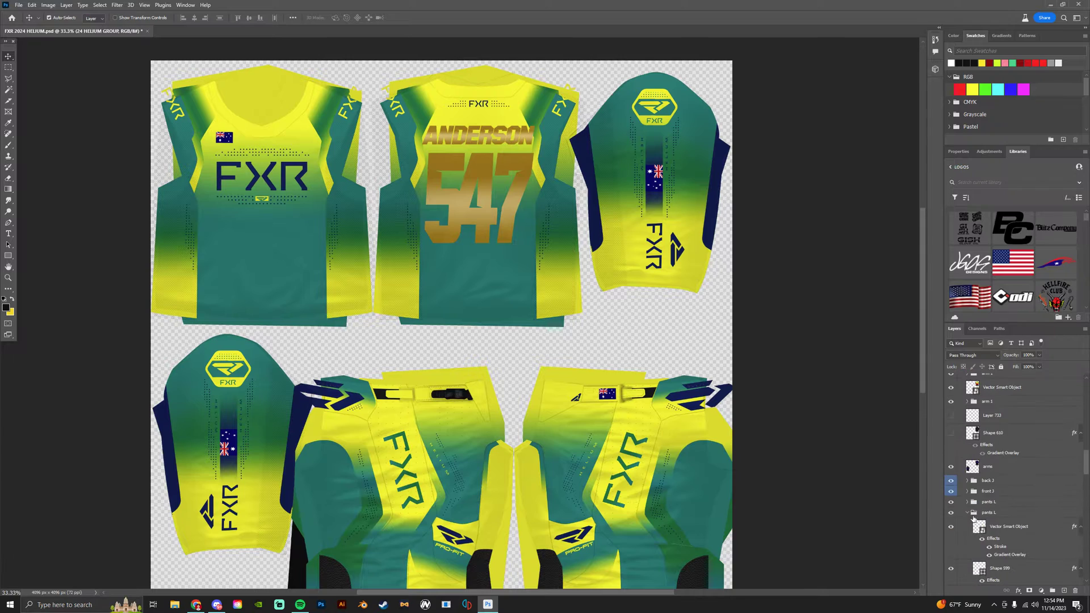
# - Toggle Layer 756, the logo dots, Shape 633 and pant shading sublayers to inspect them
pyautogui.click(951, 445)
pyautogui.click(950, 445)
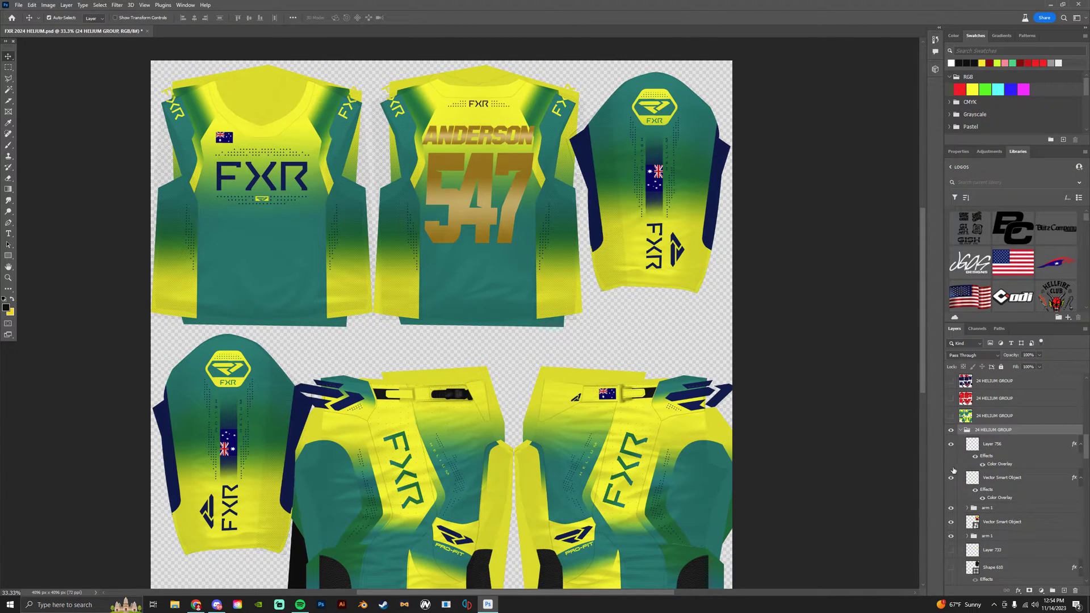
pyautogui.click(951, 478)
pyautogui.click(950, 479)
pyautogui.scroll(-1, 718, 480)
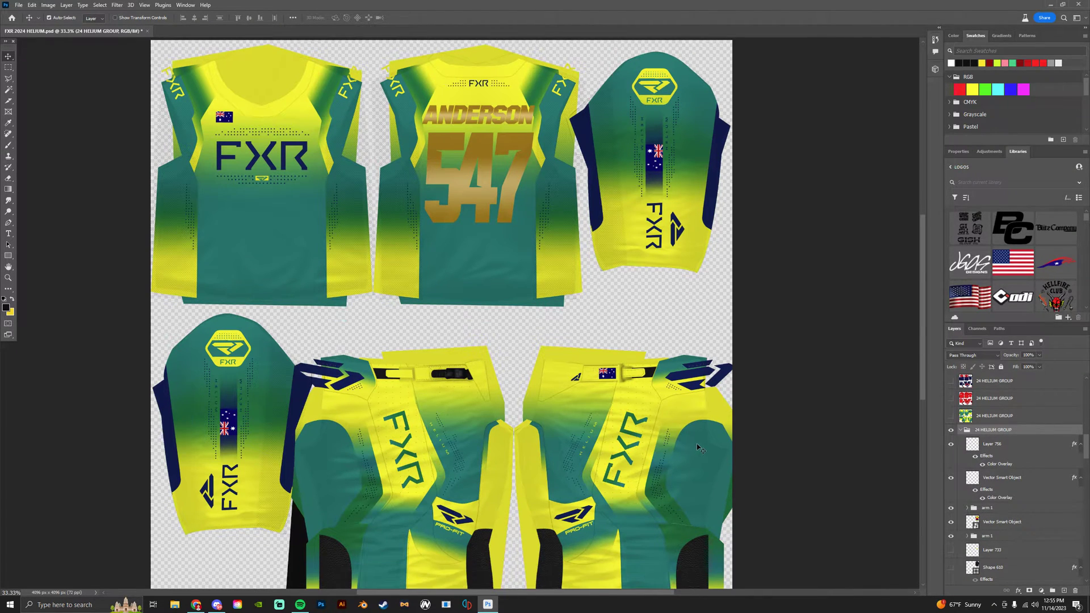
pyautogui.click(702, 450)
pyautogui.click(951, 562)
pyautogui.click(952, 561)
pyautogui.click(951, 545)
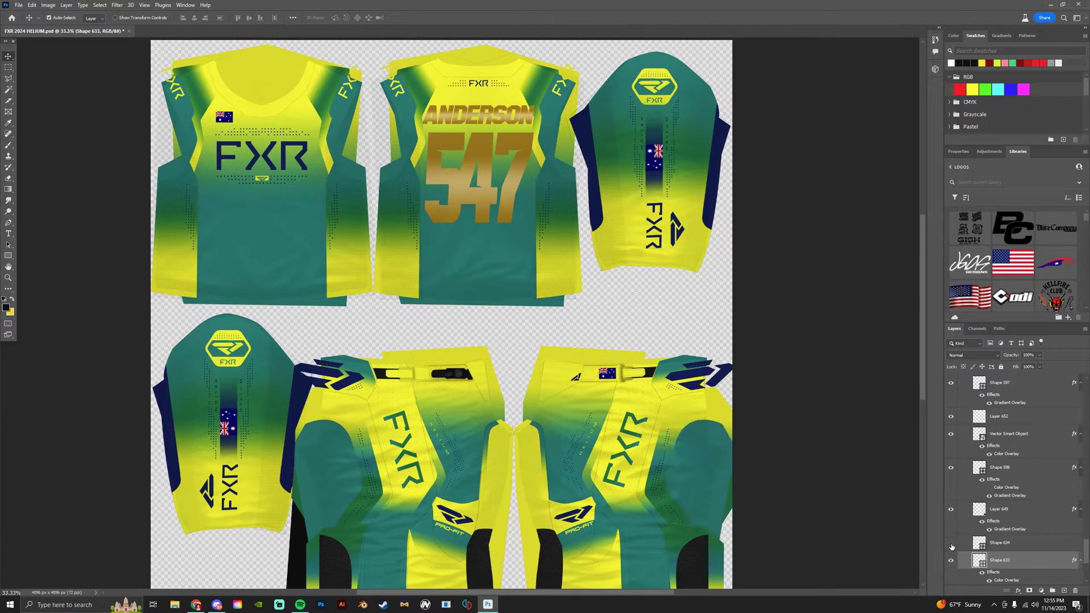
pyautogui.click(950, 509)
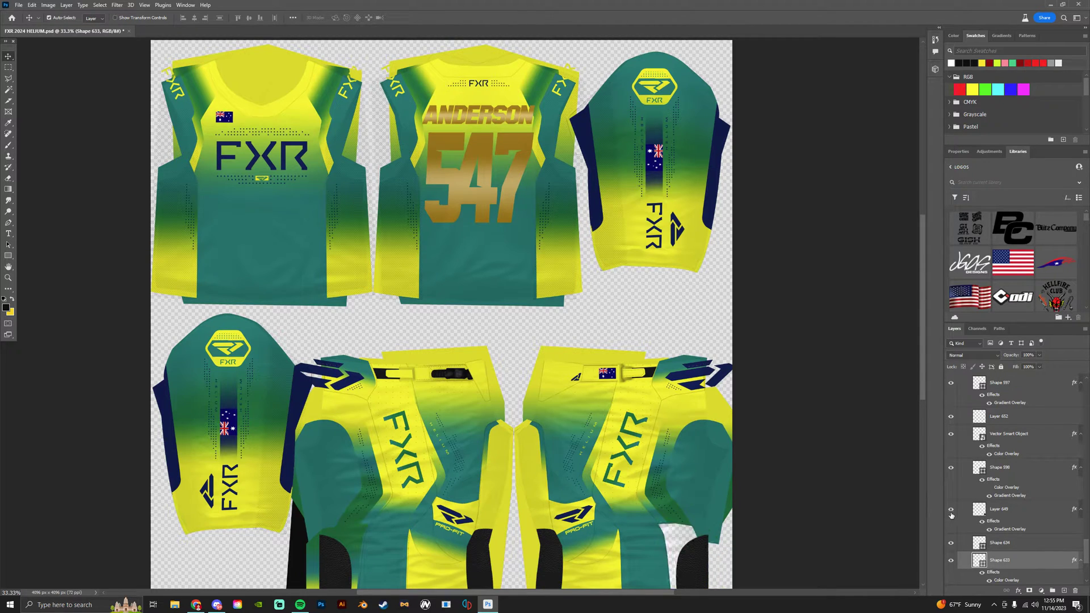
pyautogui.click(950, 509)
# - Check the pants L group, then collapse the yellow and teal design group
pyautogui.scroll(-1, 957, 511)
pyautogui.scroll(-5, 965, 513)
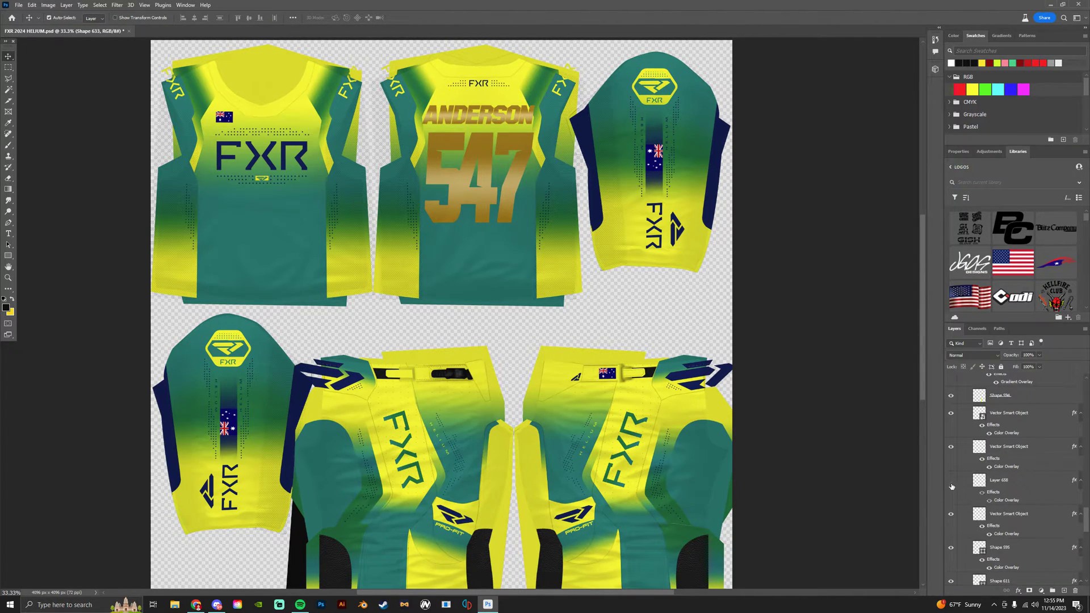
pyautogui.scroll(-5, 959, 511)
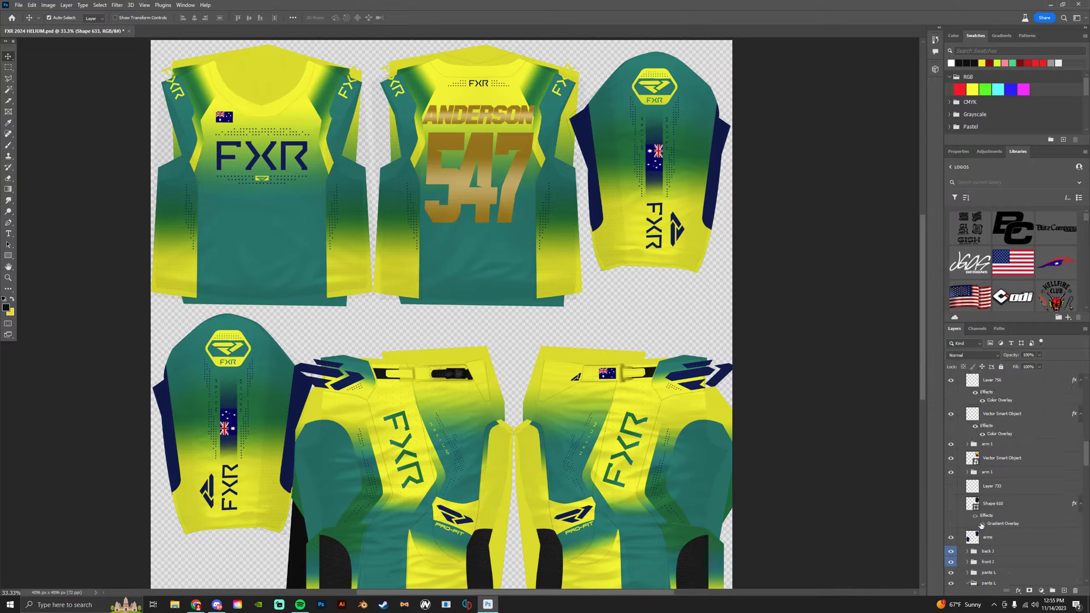
pyautogui.scroll(-3, 973, 550)
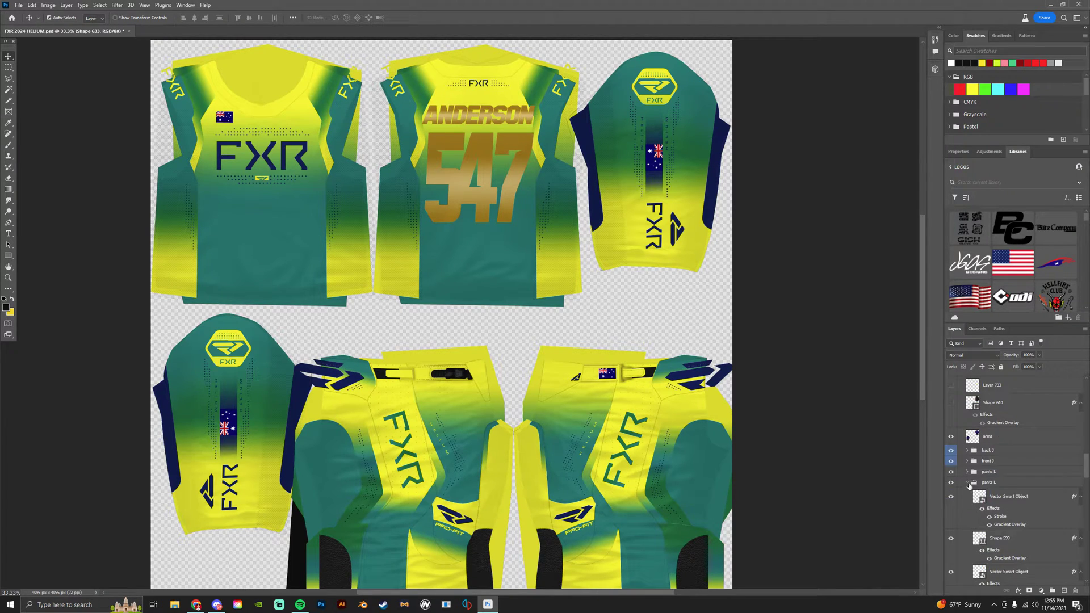
pyautogui.click(970, 485)
pyautogui.scroll(4, 976, 500)
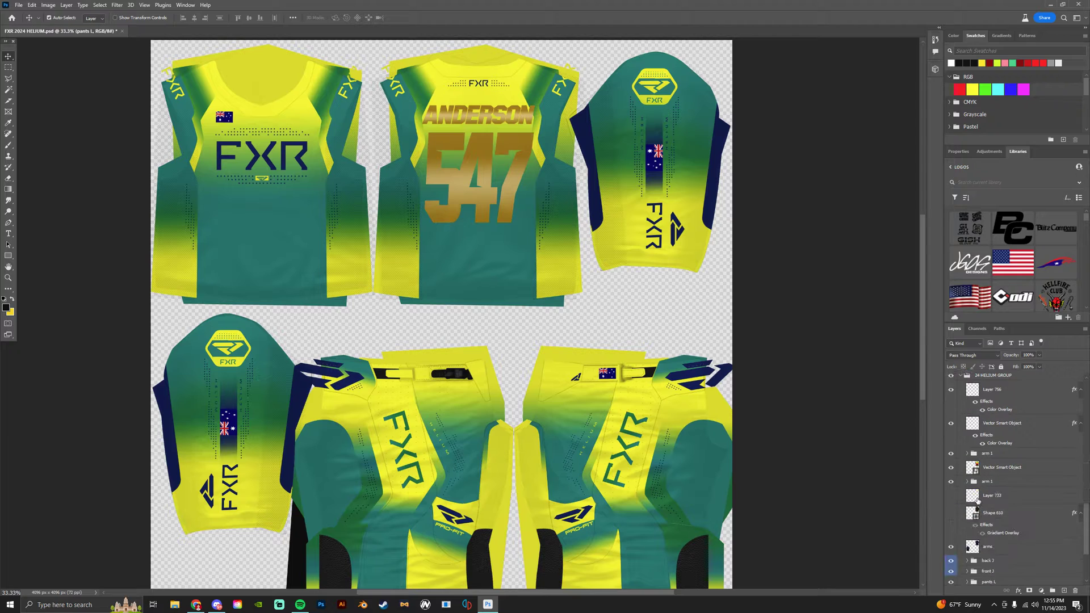
pyautogui.scroll(3, 976, 499)
pyautogui.click(960, 444)
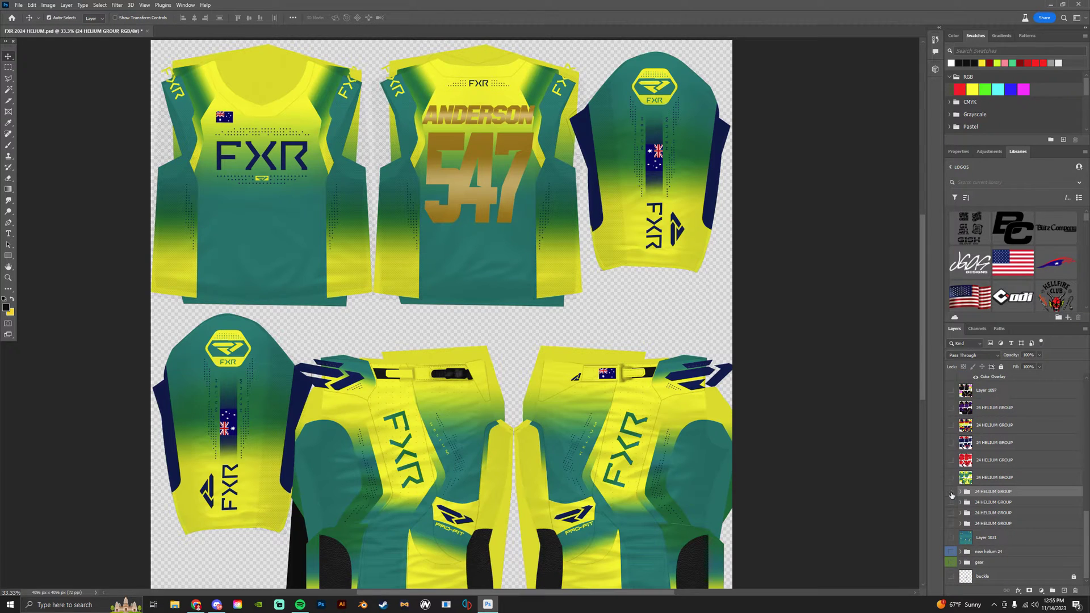
# - Cycle through the helium design groups to the purple, black and gold design
pyautogui.click(951, 494)
pyautogui.click(952, 494)
pyautogui.click(952, 494)
pyautogui.click(952, 493)
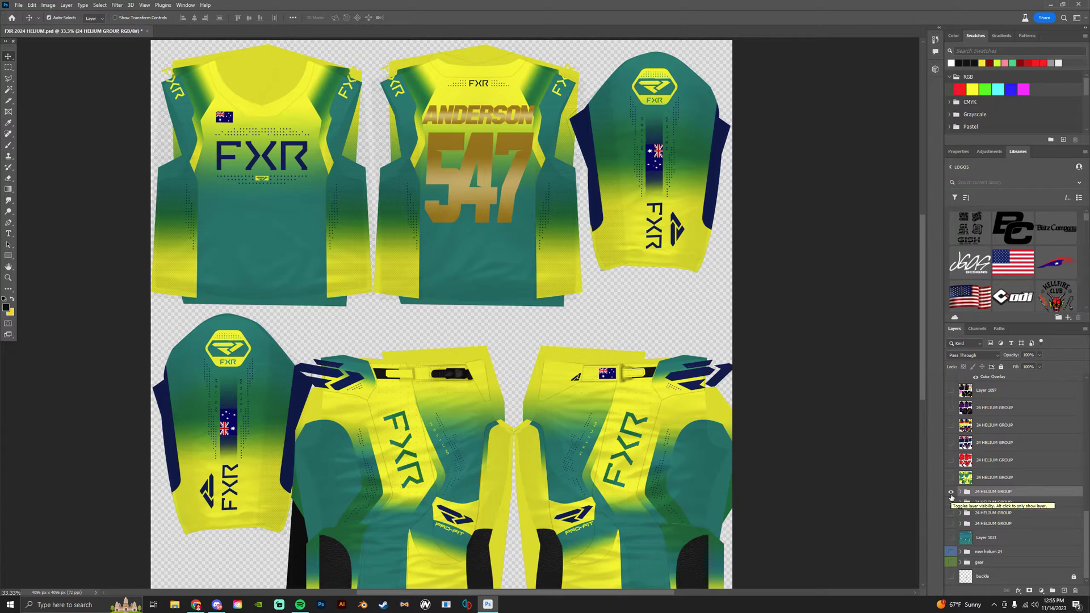
pyautogui.click(951, 478)
pyautogui.click(950, 461)
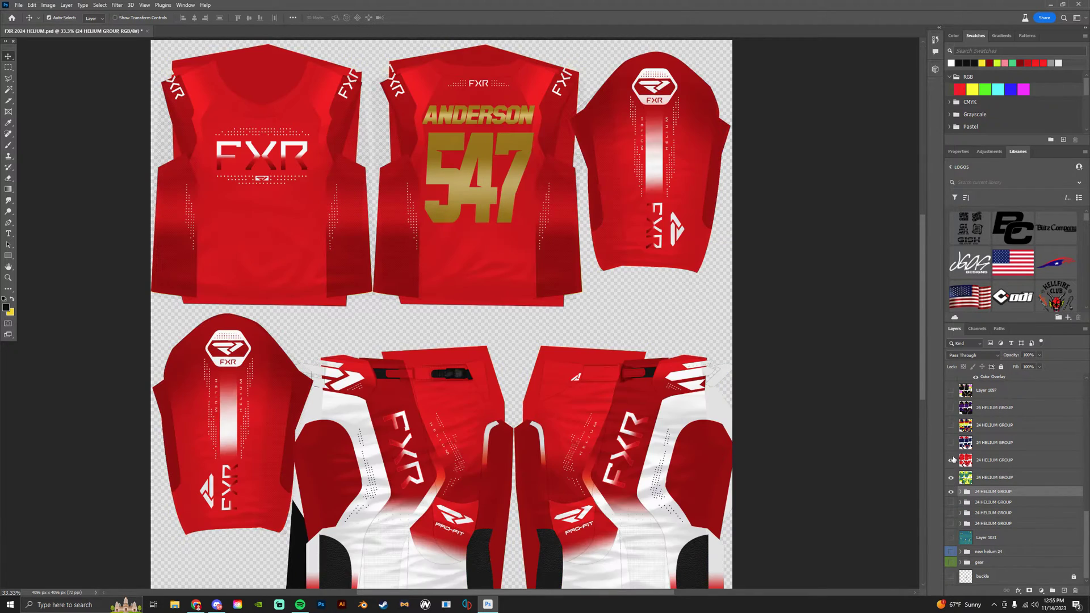
pyautogui.click(950, 432)
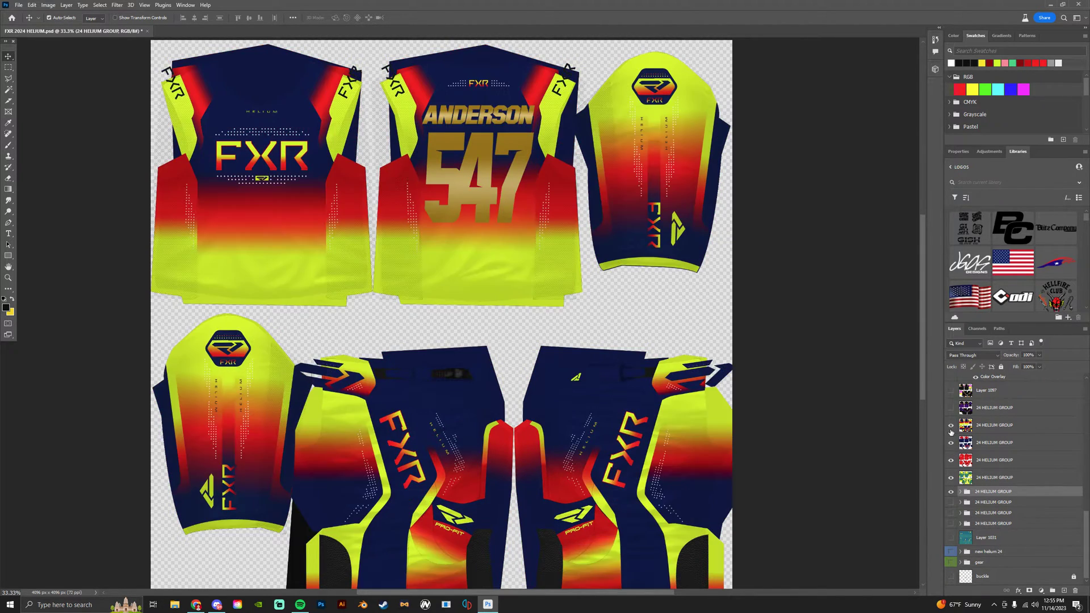
pyautogui.scroll(1, 950, 447)
pyautogui.click(950, 449)
pyautogui.click(954, 459)
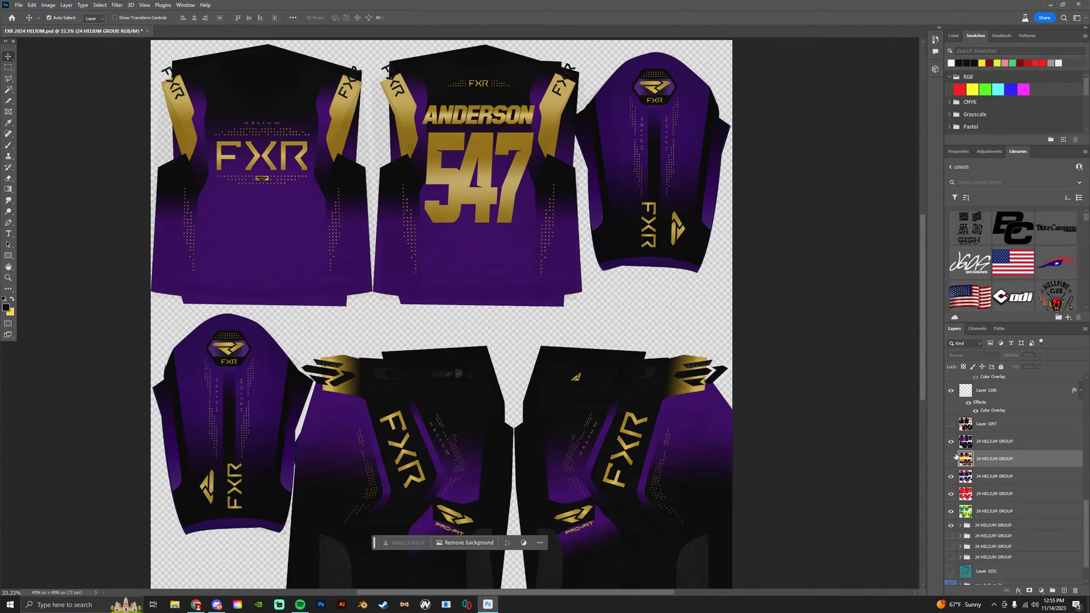
# - Hide the 547 name set, preview 65 and 327, then show the number 3 set
pyautogui.scroll(2, 957, 466)
pyautogui.click(959, 483)
pyautogui.click(950, 483)
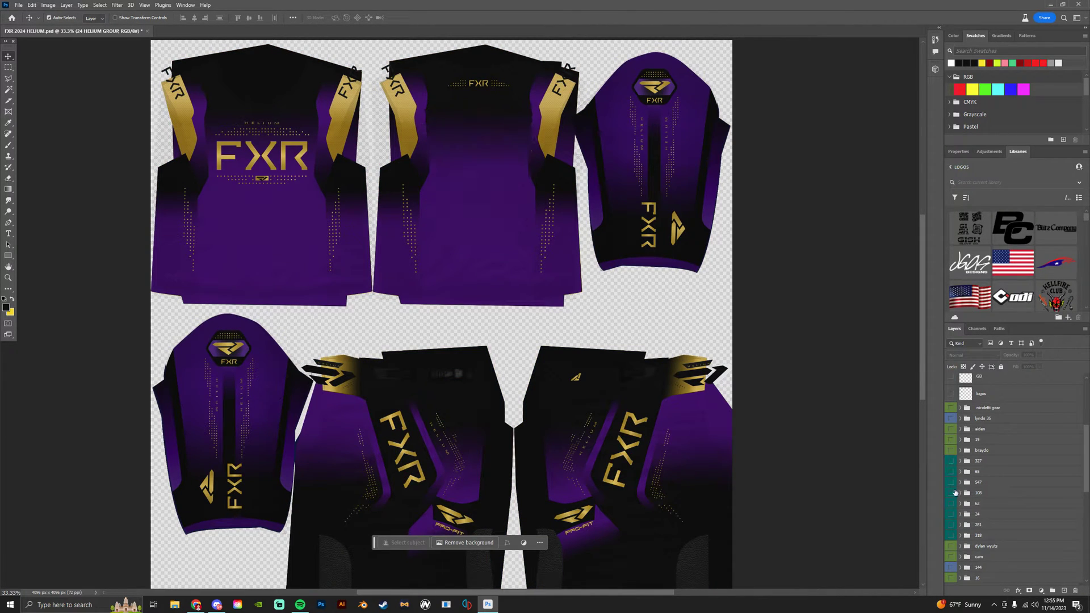
pyautogui.click(950, 471)
pyautogui.click(952, 470)
pyautogui.click(951, 460)
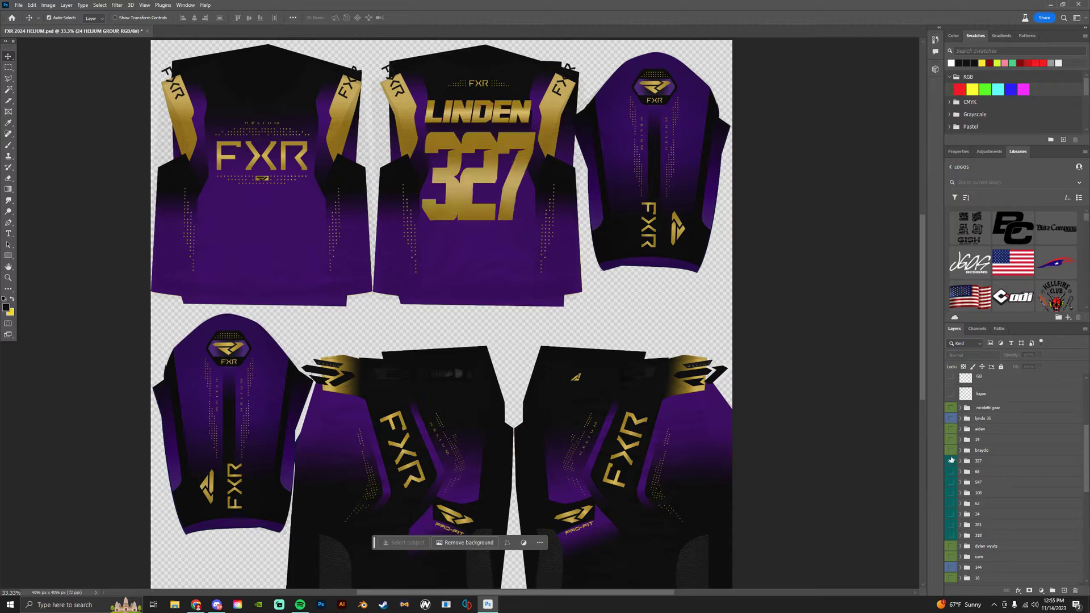
pyautogui.click(950, 461)
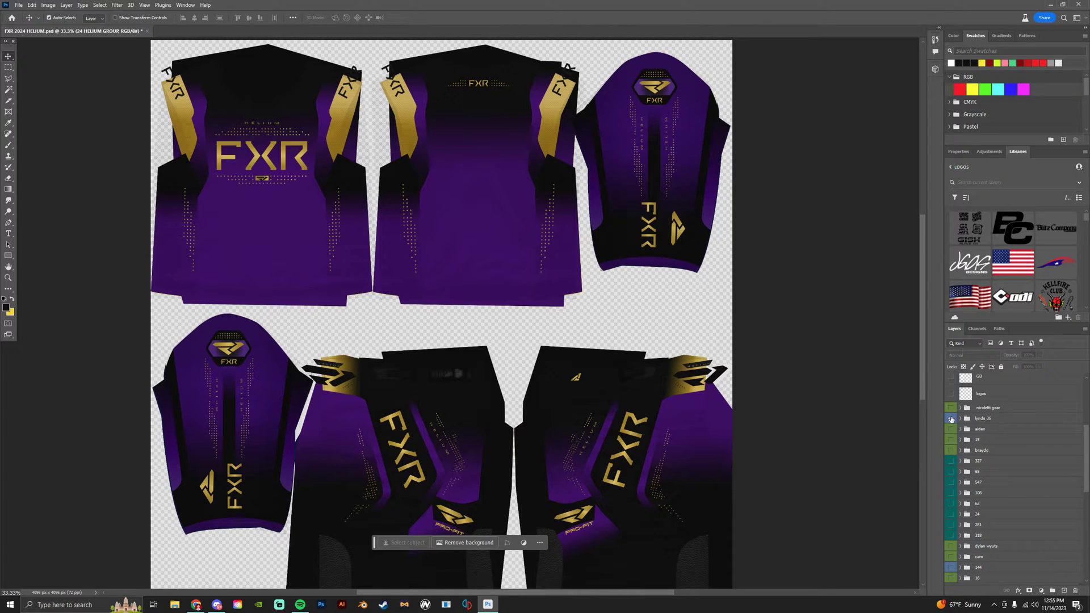
pyautogui.click(951, 419)
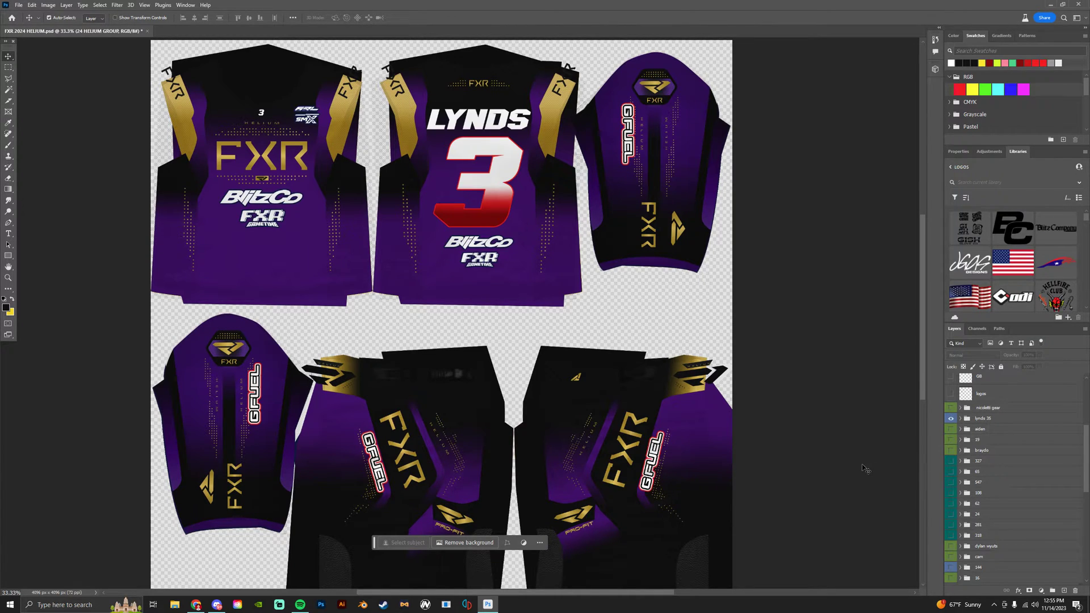
pyautogui.scroll(5, 1019, 477)
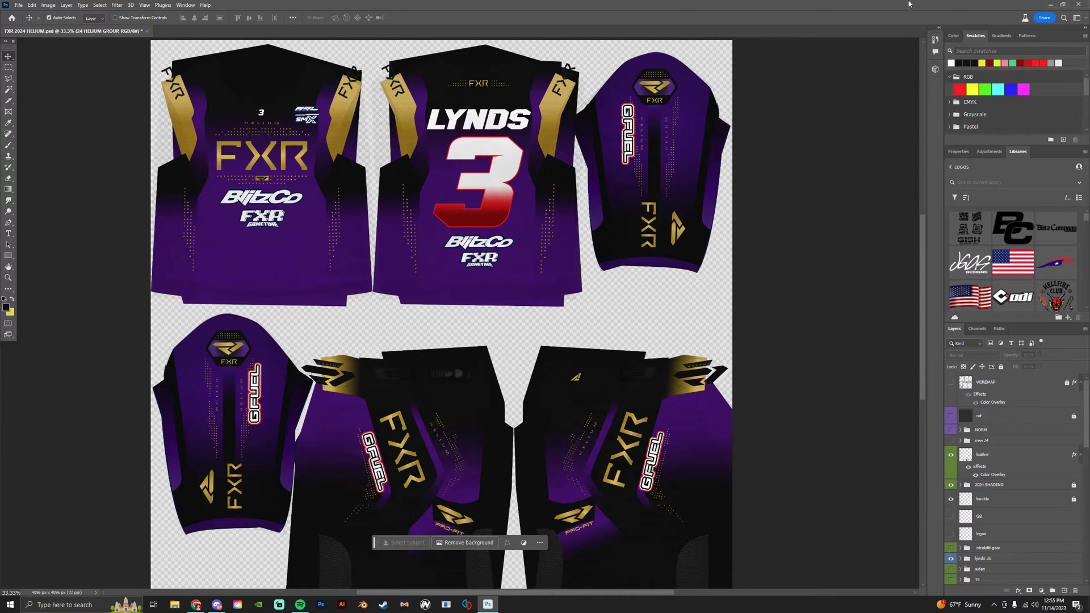
pyautogui.click(1051, 4)
pyautogui.moveTo(150, 410); pyautogui.dragTo(66, 270)
pyautogui.click(512, 430)
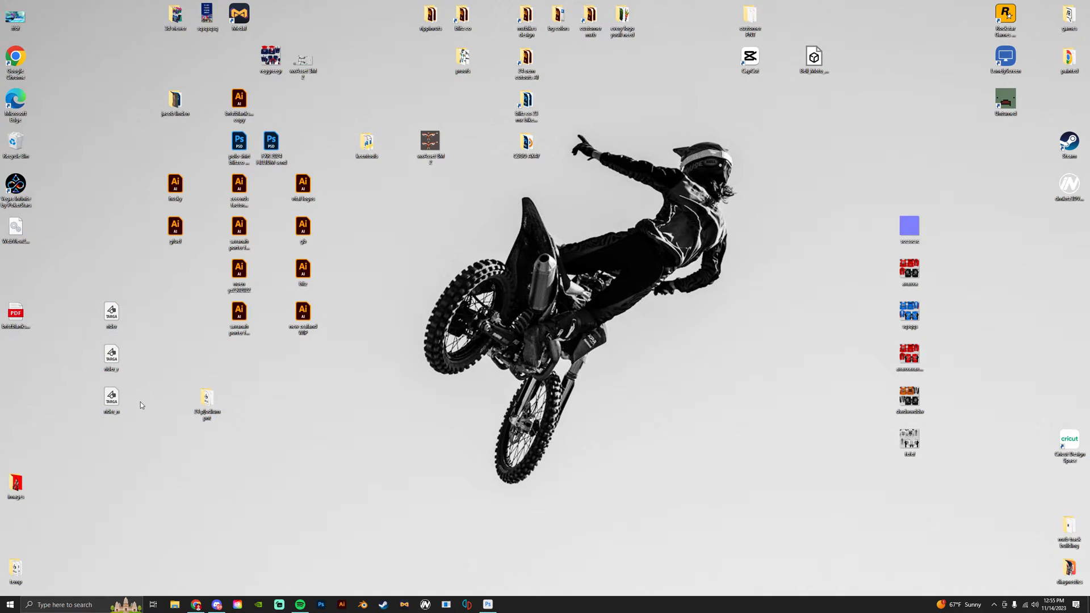
pyautogui.doubleClick(109, 326)
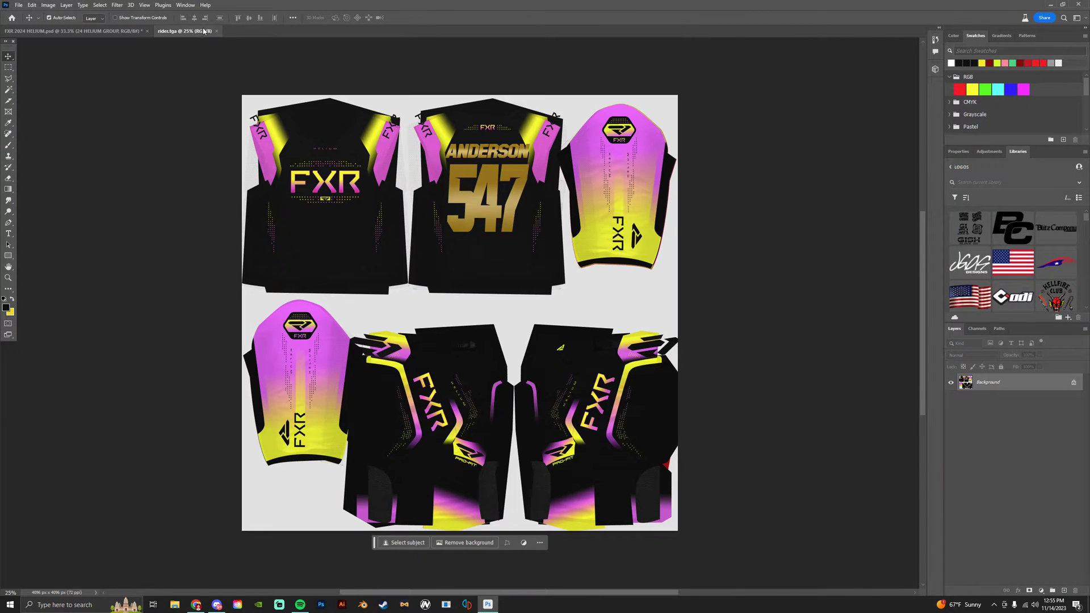
pyautogui.click(216, 31)
pyautogui.click(1051, 5)
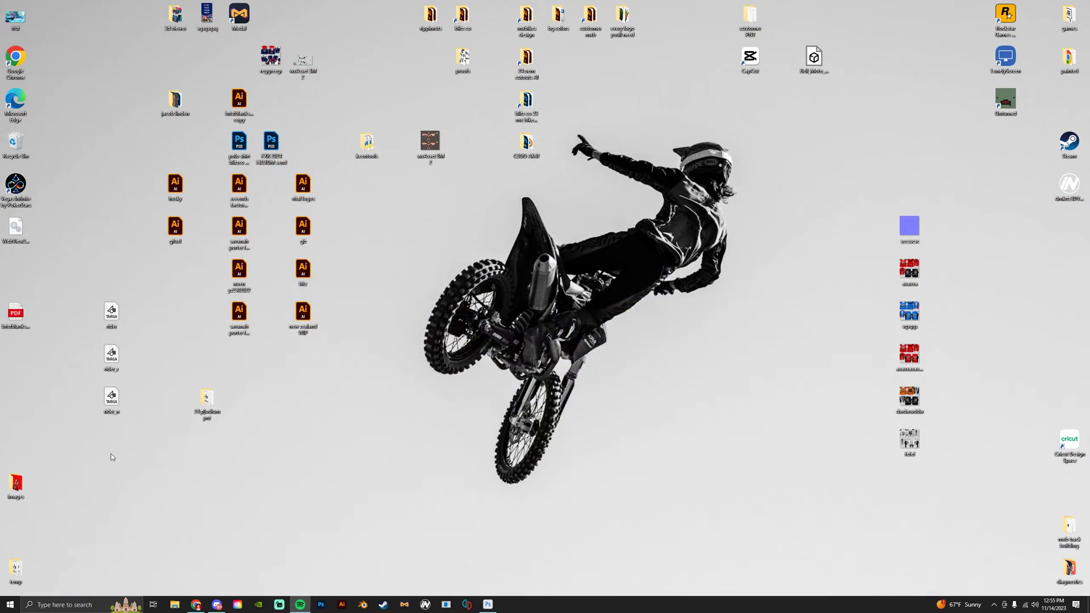
pyautogui.moveTo(147, 441); pyautogui.dragTo(69, 272)
pyautogui.moveTo(140, 447); pyautogui.dragTo(77, 261)
pyautogui.click(487, 603)
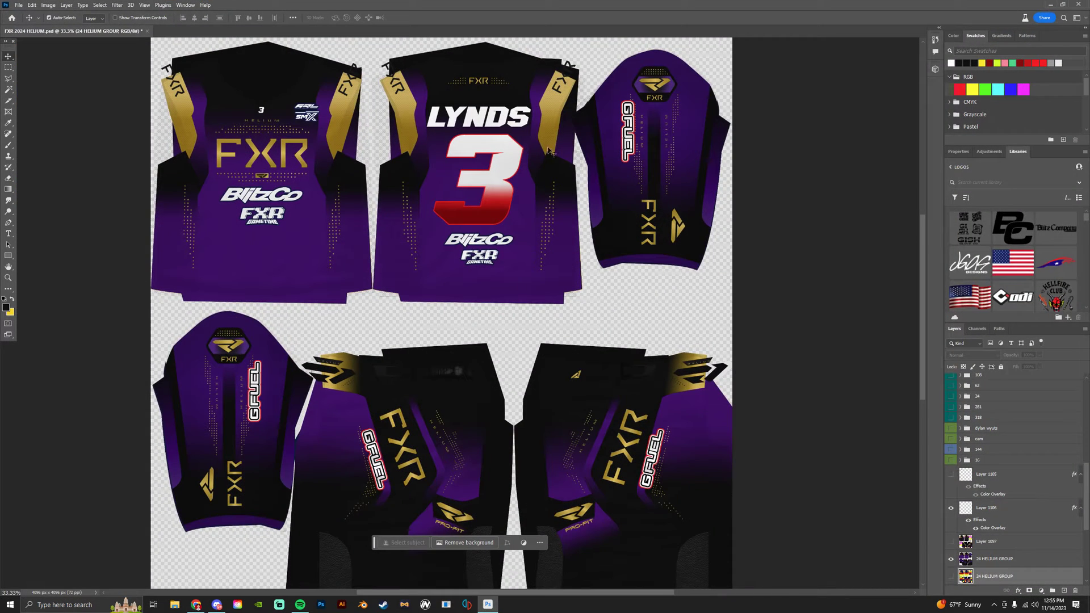
# - Start a Save a Copy to the Desktop with Targa as the format
pyautogui.scroll(-1, 740, 309)
pyautogui.scroll(1, 743, 307)
pyautogui.scroll(-1, 534, 272)
pyautogui.scroll(1, 536, 272)
pyautogui.click(20, 5)
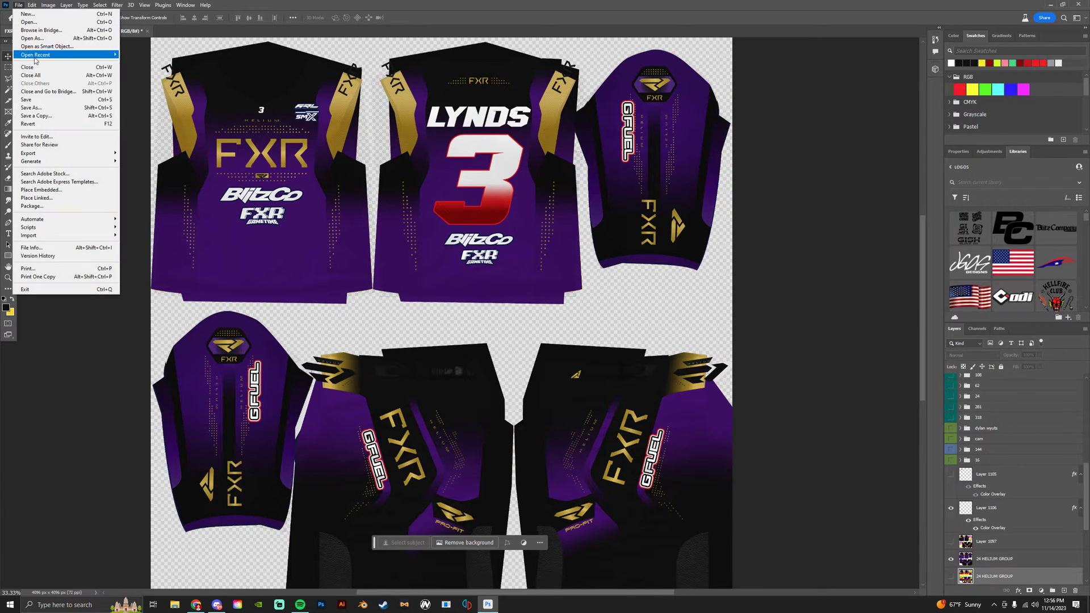
pyautogui.click(40, 117)
pyautogui.click(37, 178)
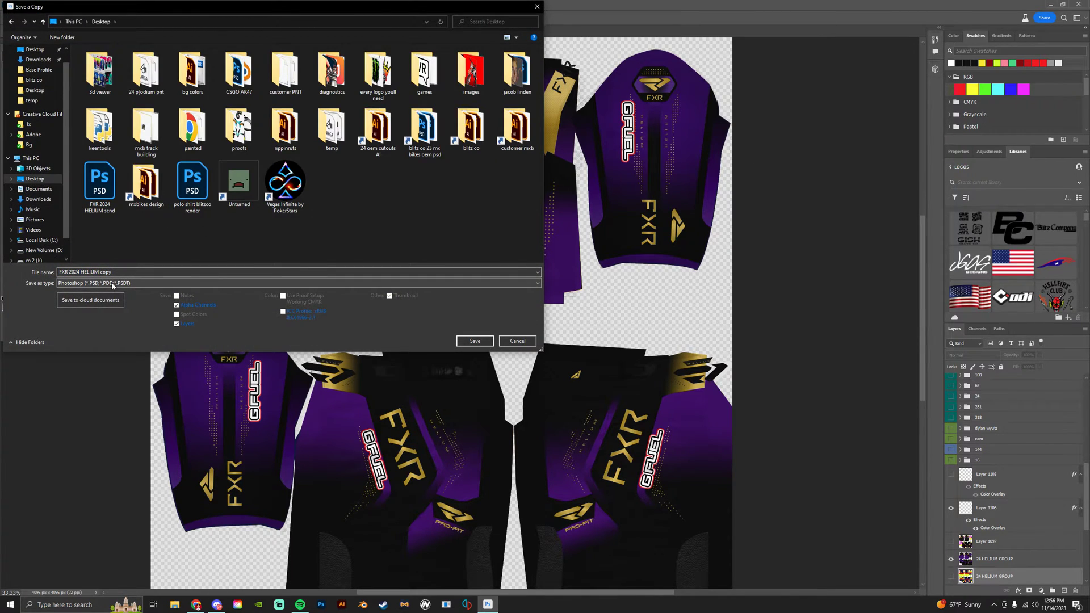
pyautogui.click(102, 283)
pyautogui.click(104, 423)
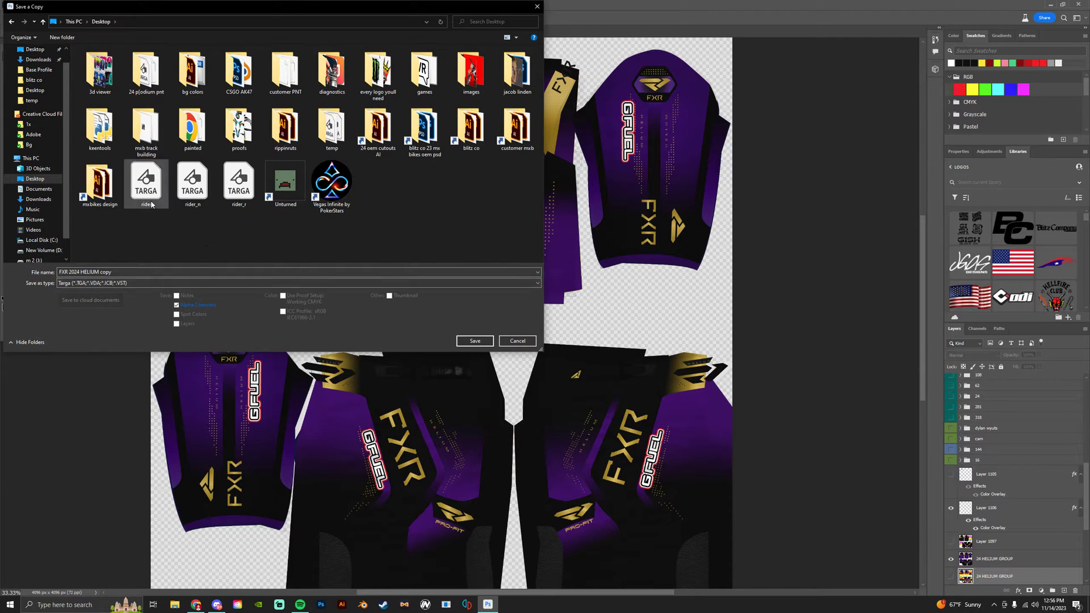
pyautogui.click(119, 283)
pyautogui.click(103, 413)
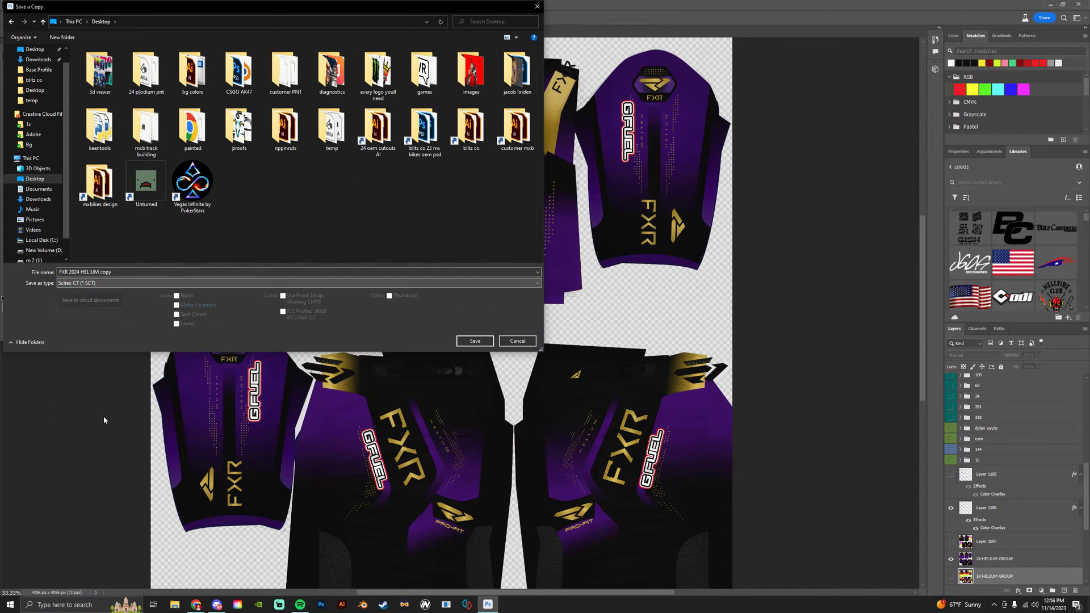
pyautogui.click(111, 282)
pyautogui.click(117, 420)
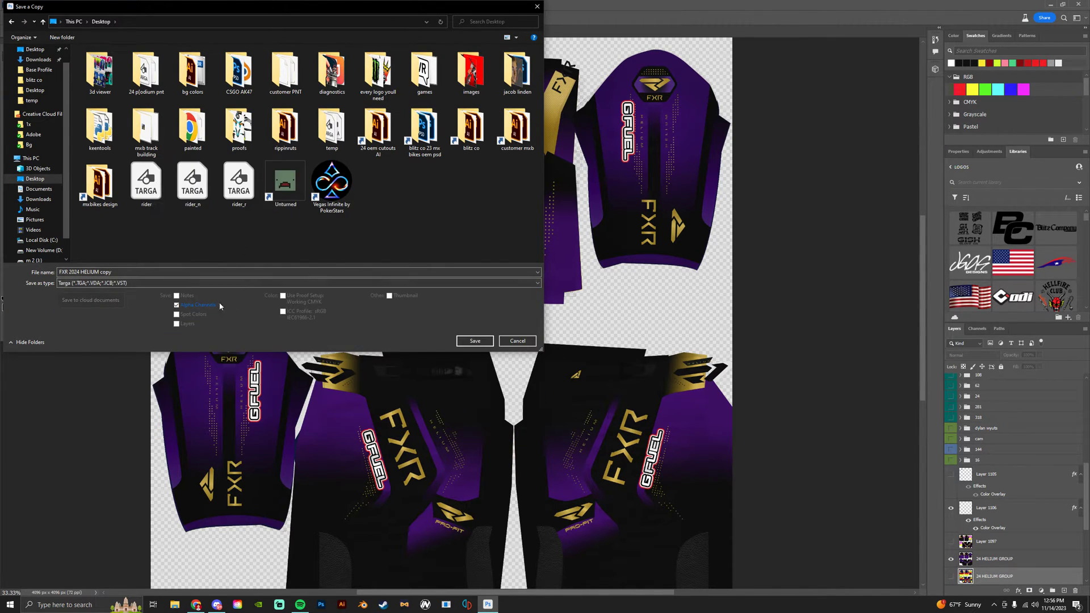
# - Save the copy as rider, replacing the existing file, and accept the Targa options
pyautogui.click(159, 190)
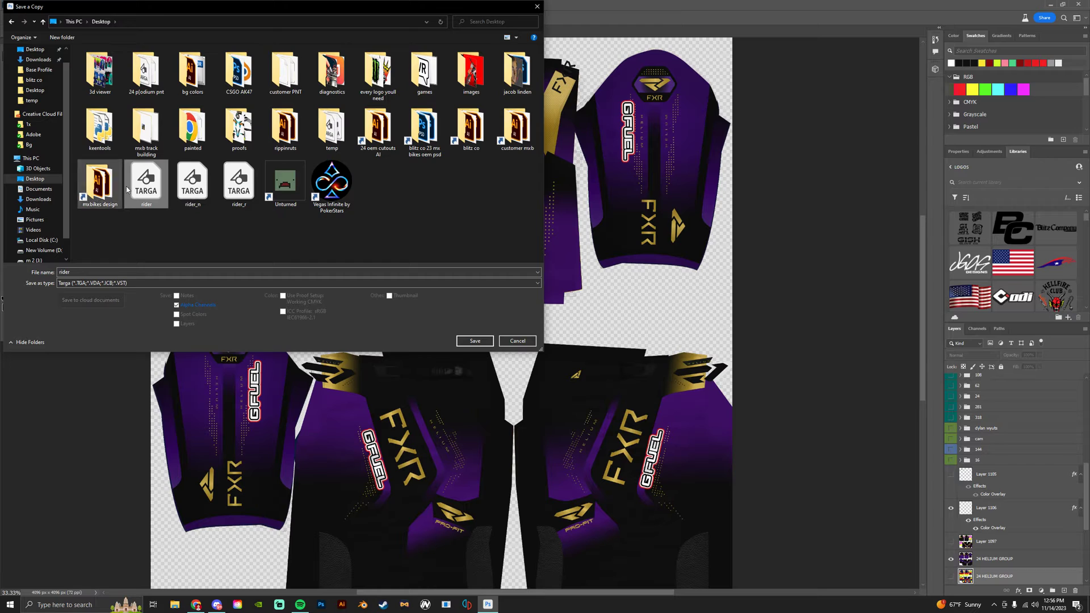
pyautogui.click(476, 338)
pyautogui.click(561, 302)
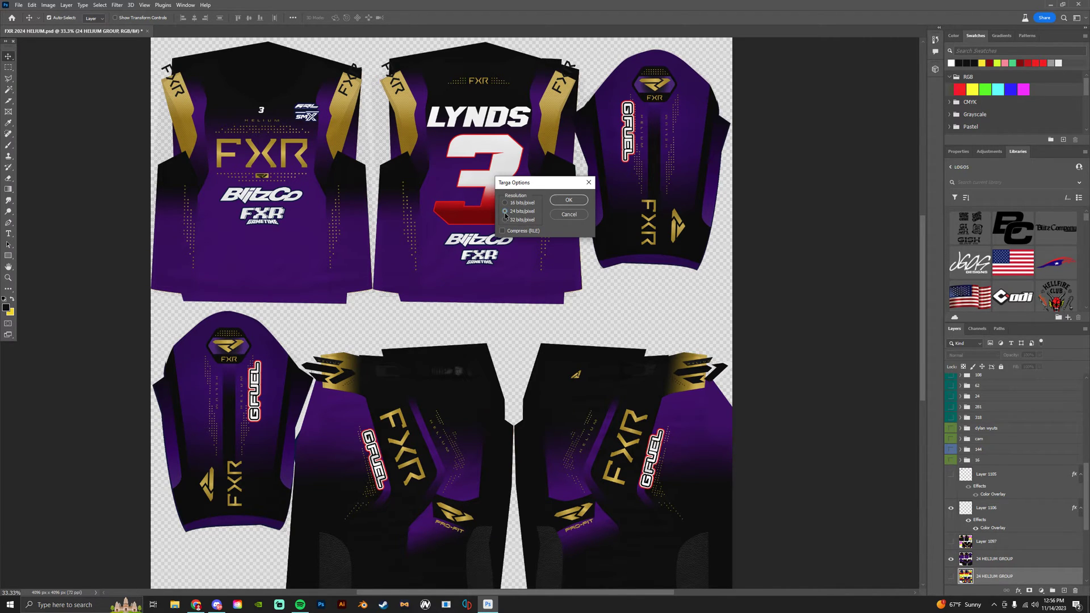
pyautogui.click(568, 200)
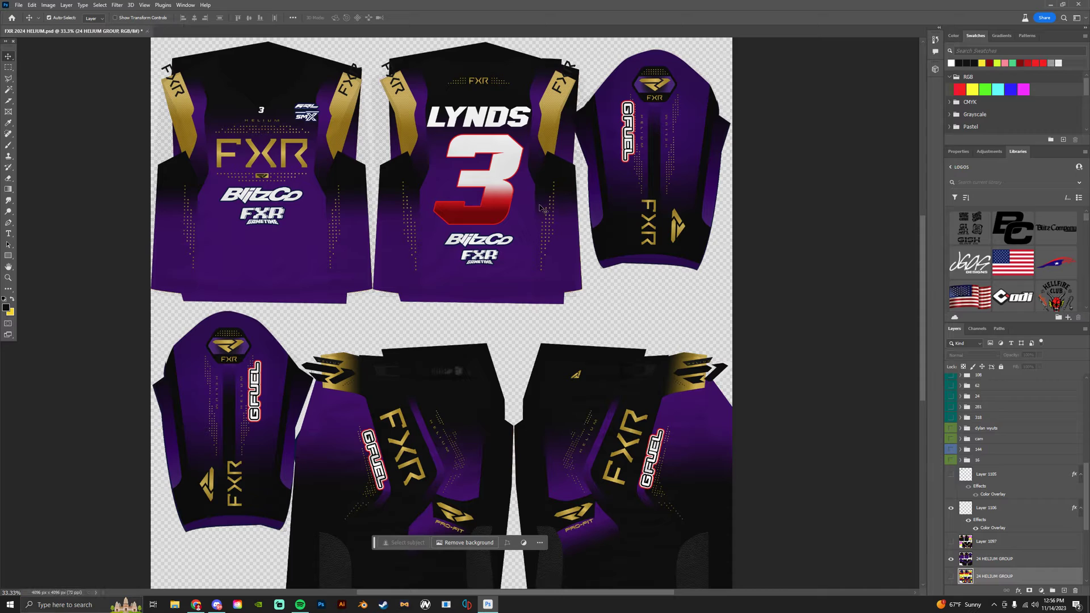
# - Show the NORM normal map layer, comparing it on and off, at 33.33% zoom
pyautogui.scroll(10, 1013, 540)
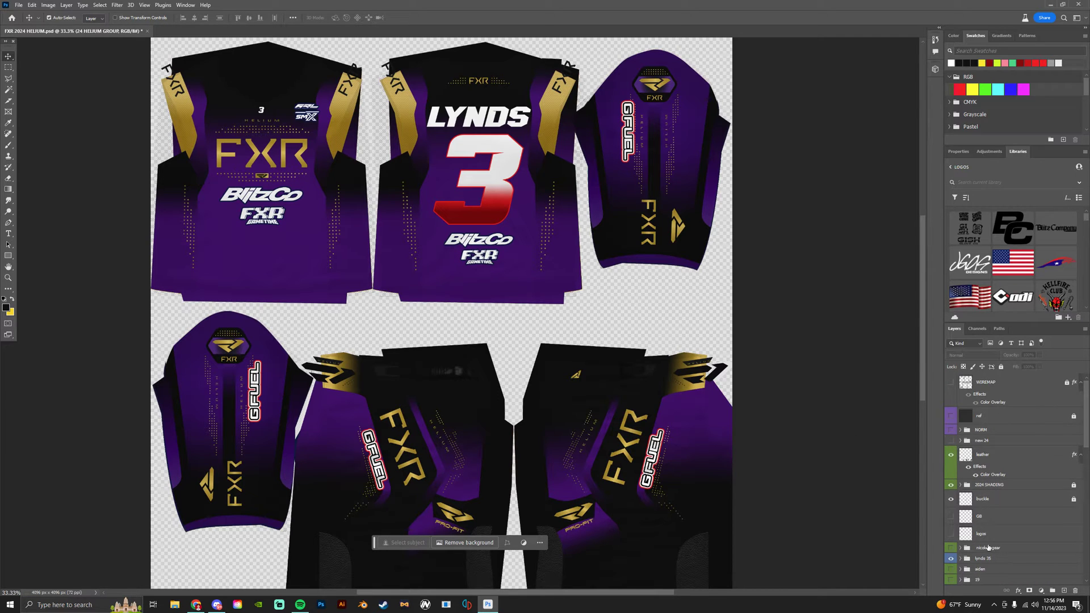
pyautogui.click(950, 431)
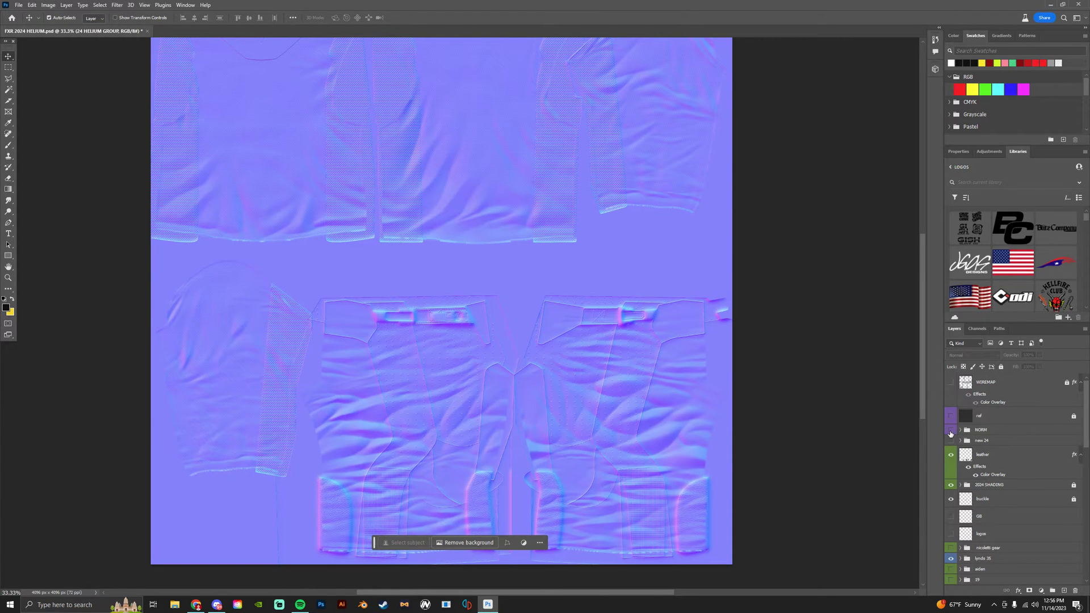
pyautogui.click(950, 430)
pyautogui.click(950, 430)
pyautogui.click(950, 430)
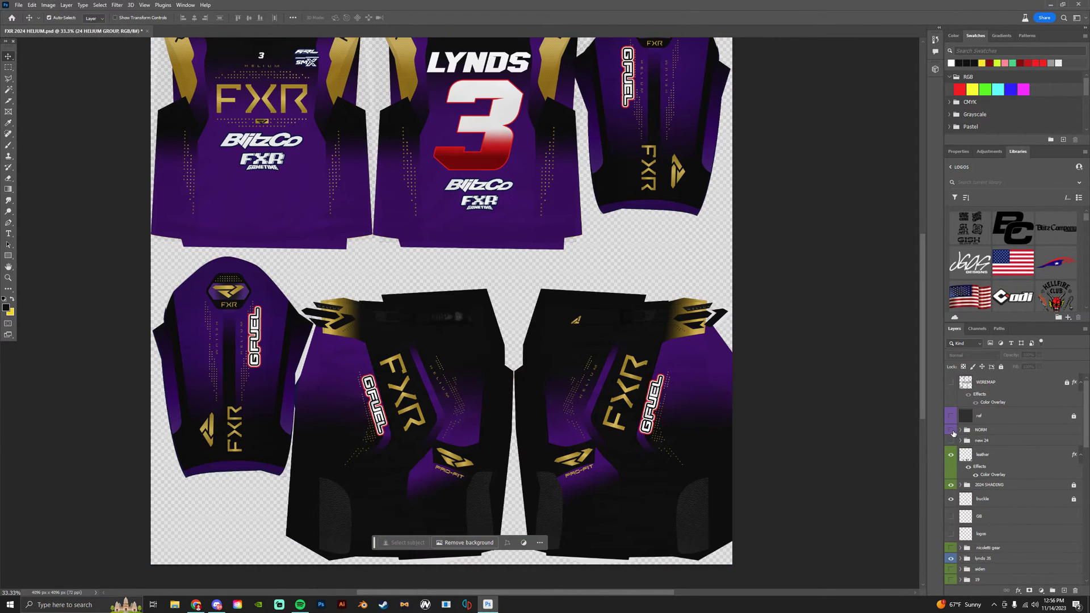
pyautogui.click(950, 431)
pyautogui.hotkey('ctrl', '=')
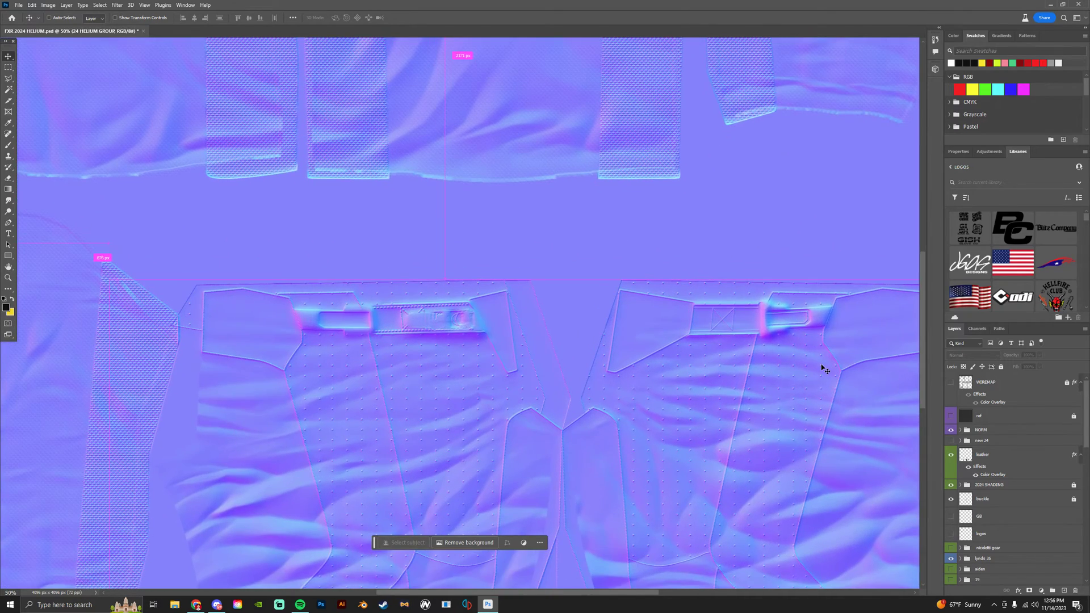
pyautogui.hotkey('ctrl', '-')
pyautogui.hotkey('ctrl', '-')
pyautogui.scroll(1, 845, 369)
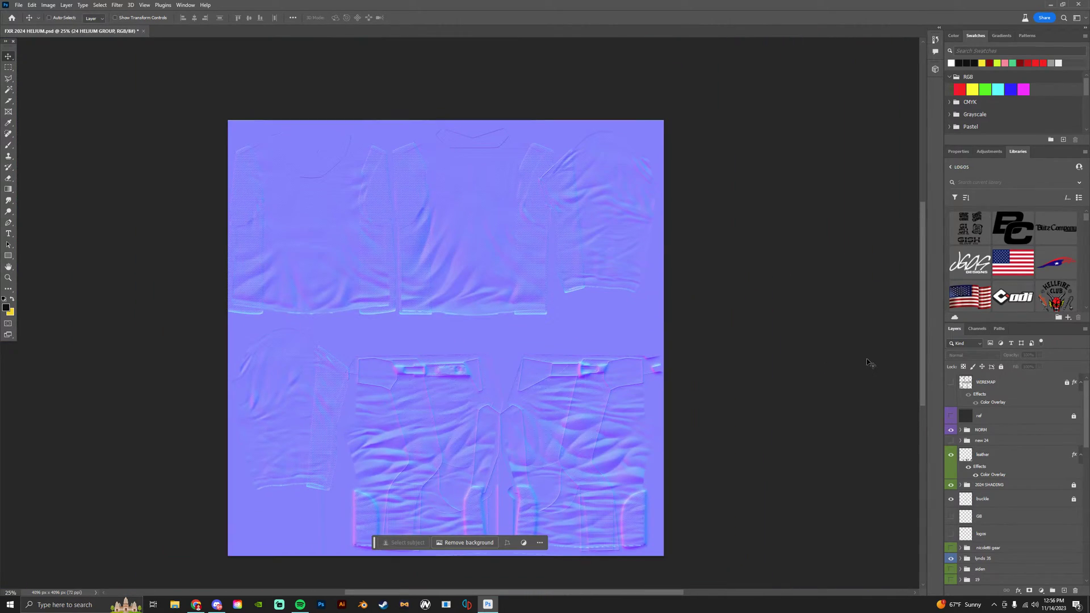
pyautogui.hotkey('ctrl', '=')
# - Open the Channels list and select the Alpha 1 channel
pyautogui.click(977, 328)
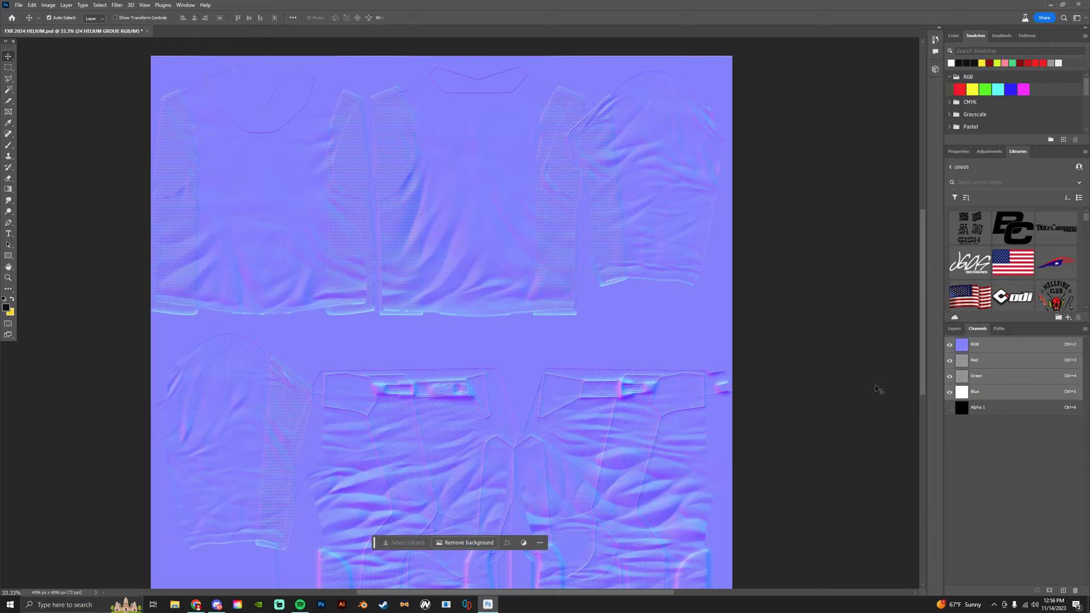
pyautogui.click(954, 329)
pyautogui.click(977, 328)
pyautogui.click(949, 408)
pyautogui.click(949, 408)
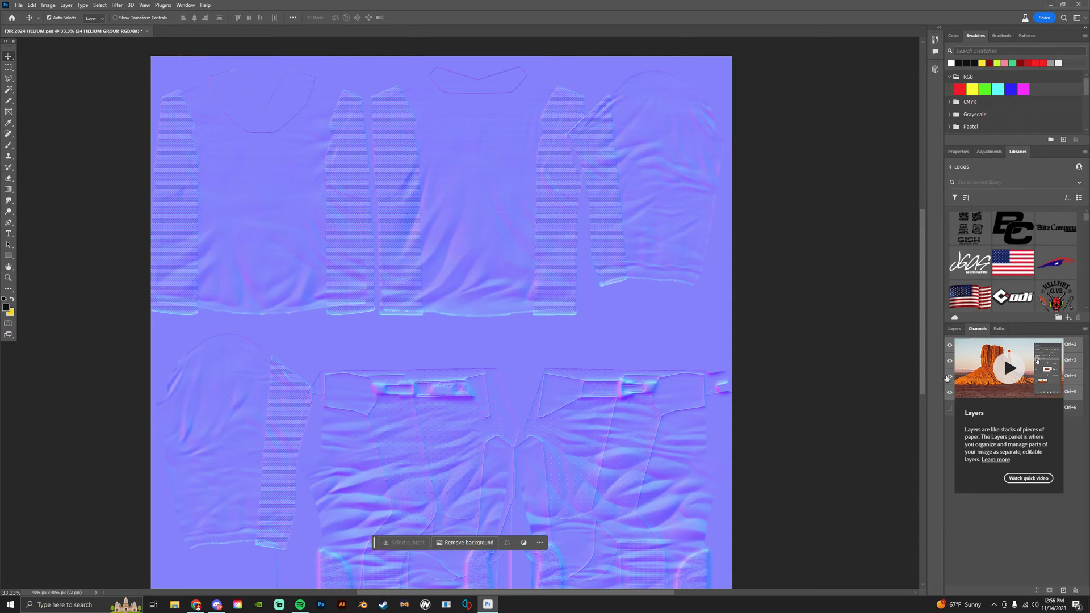
pyautogui.click(962, 410)
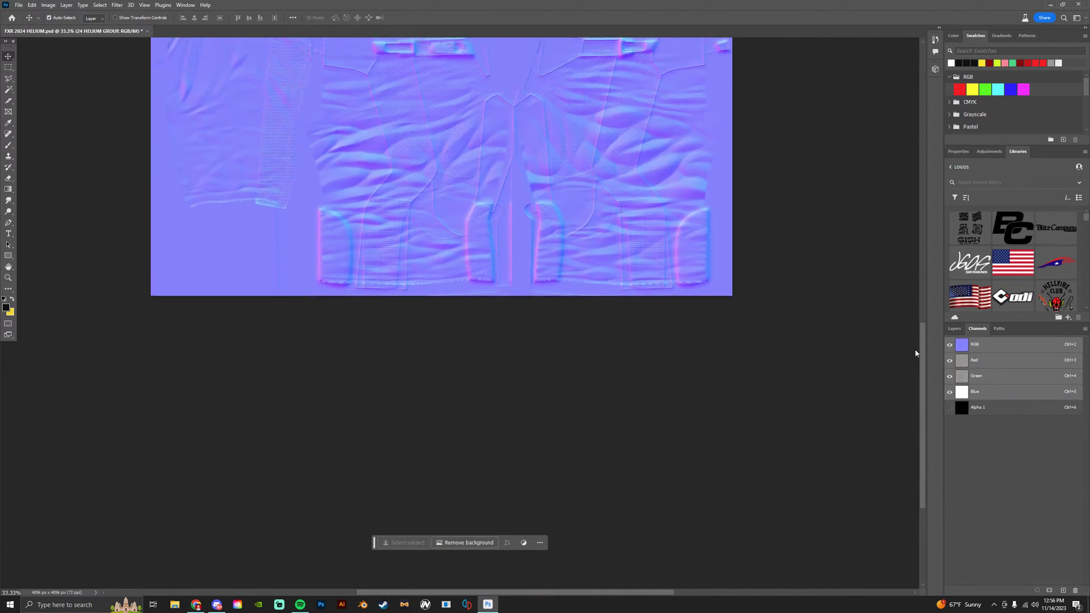
# - Delete the old Alpha 1 channel and create a new empty alpha channel
pyautogui.click(983, 411)
pyautogui.click(1075, 593)
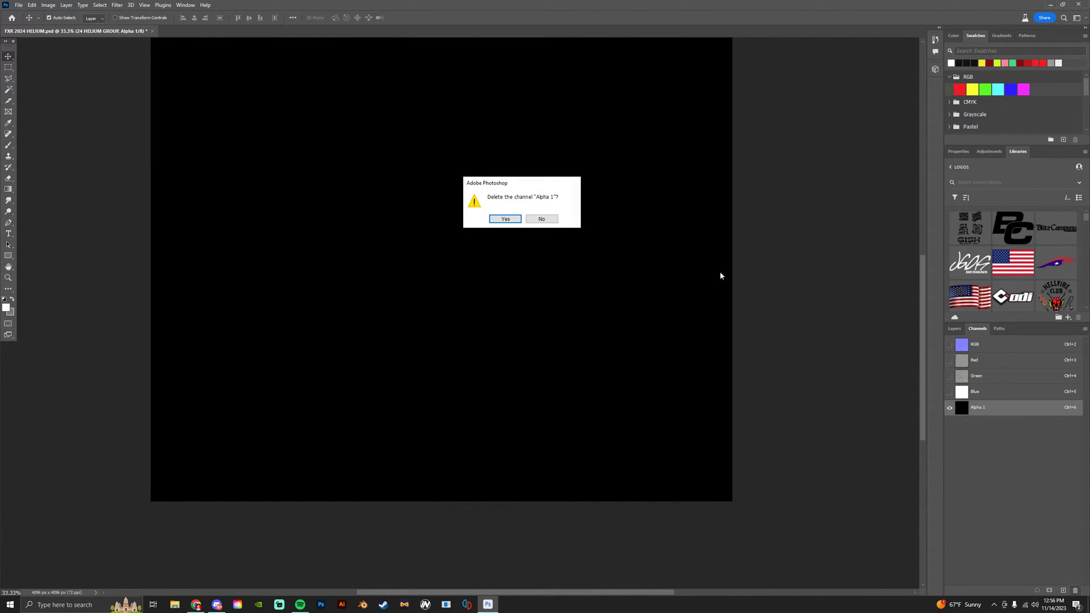
pyautogui.press('Return')
pyautogui.click(1065, 590)
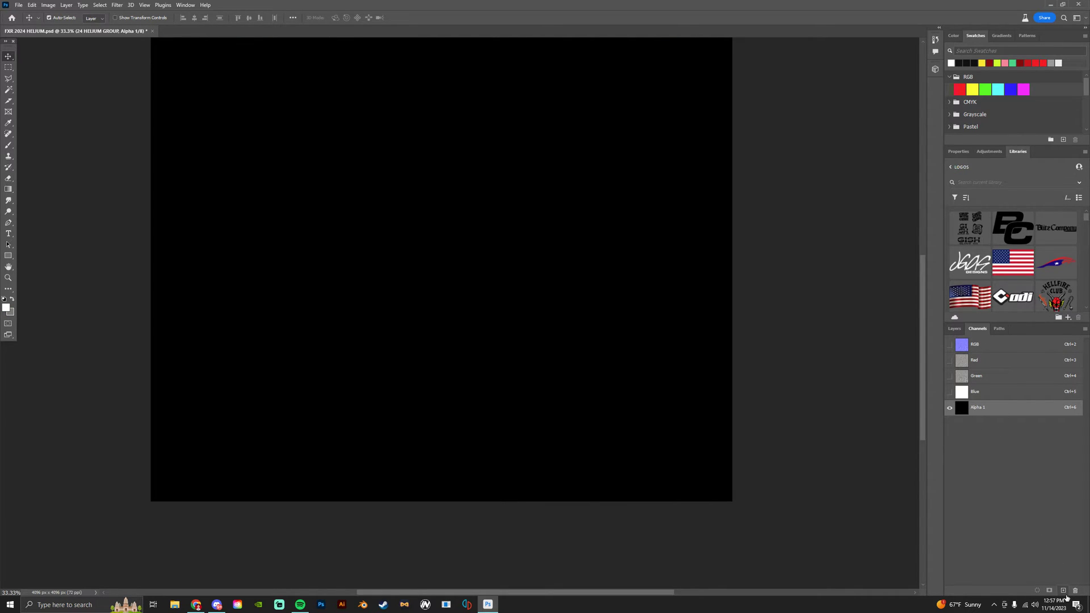
# - Show the RGB channels alongside the new Alpha 1 and reselect Alpha 1
pyautogui.click(949, 345)
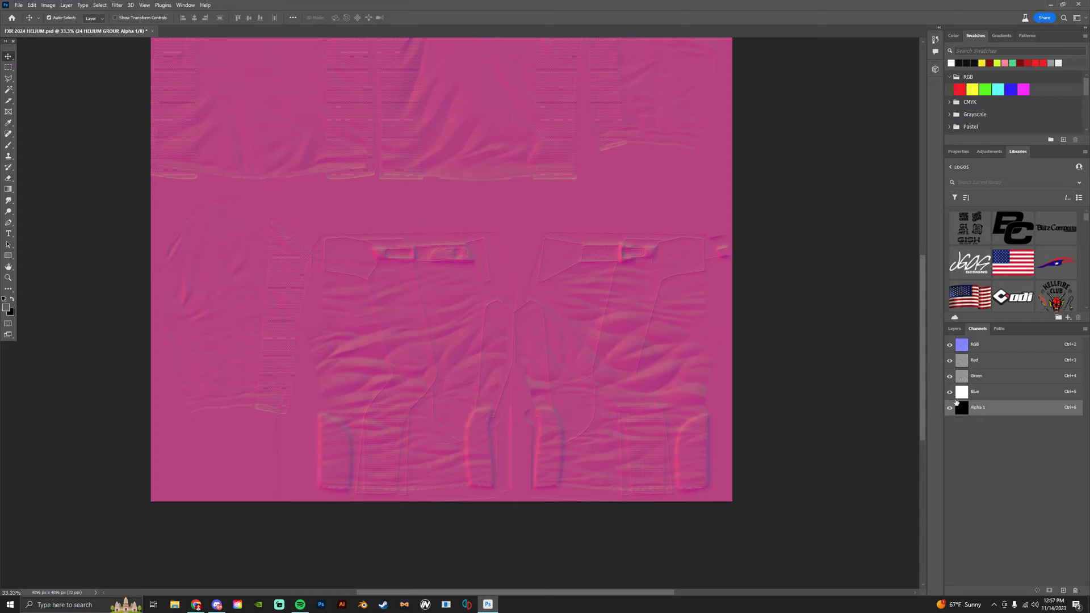
pyautogui.scroll(3, 833, 330)
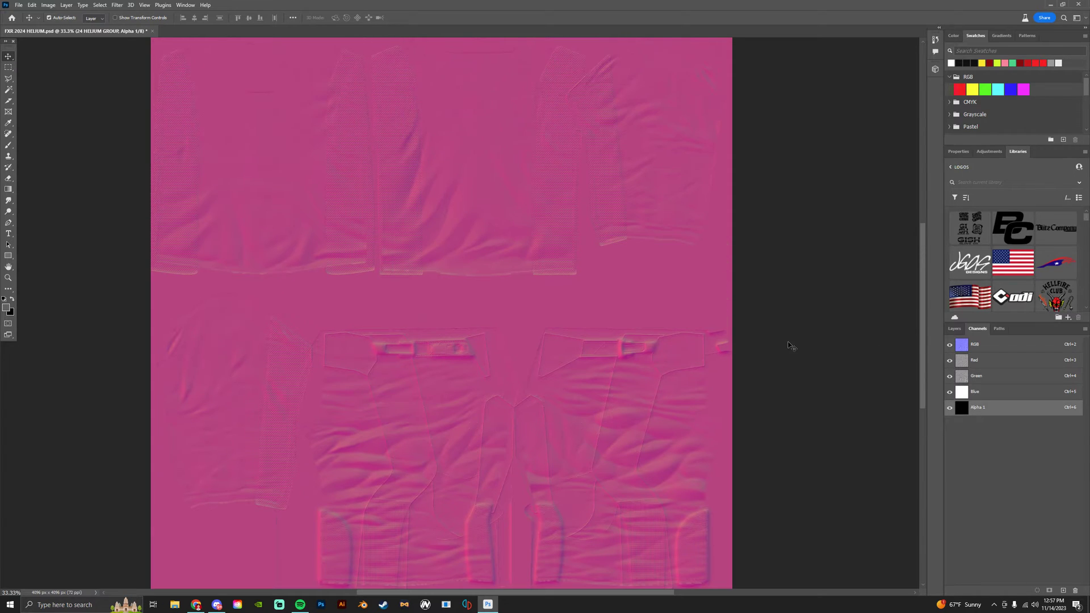
pyautogui.click(975, 347)
pyautogui.click(977, 406)
# - Set up a Desktop Targa copy named rider_n with the alpha channel included
pyautogui.click(17, 5)
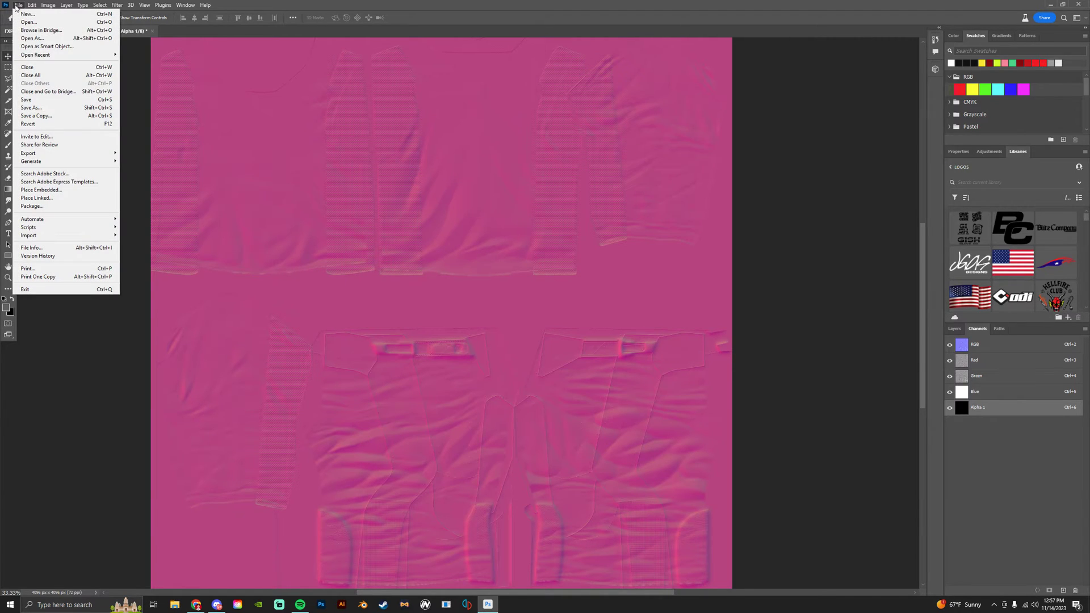
pyautogui.click(34, 116)
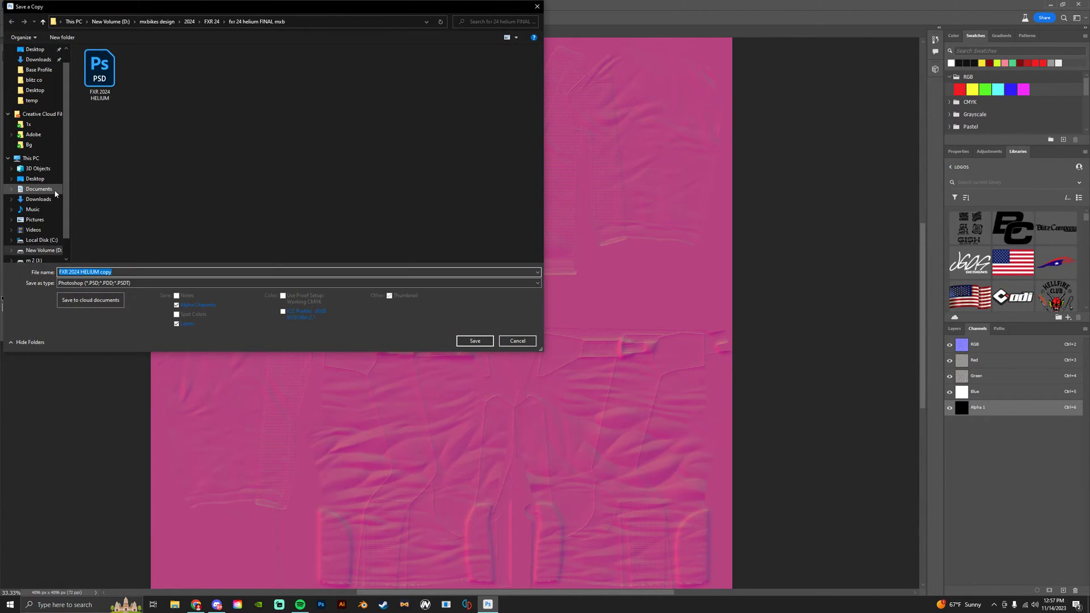
pyautogui.click(35, 178)
pyautogui.click(113, 283)
pyautogui.click(114, 421)
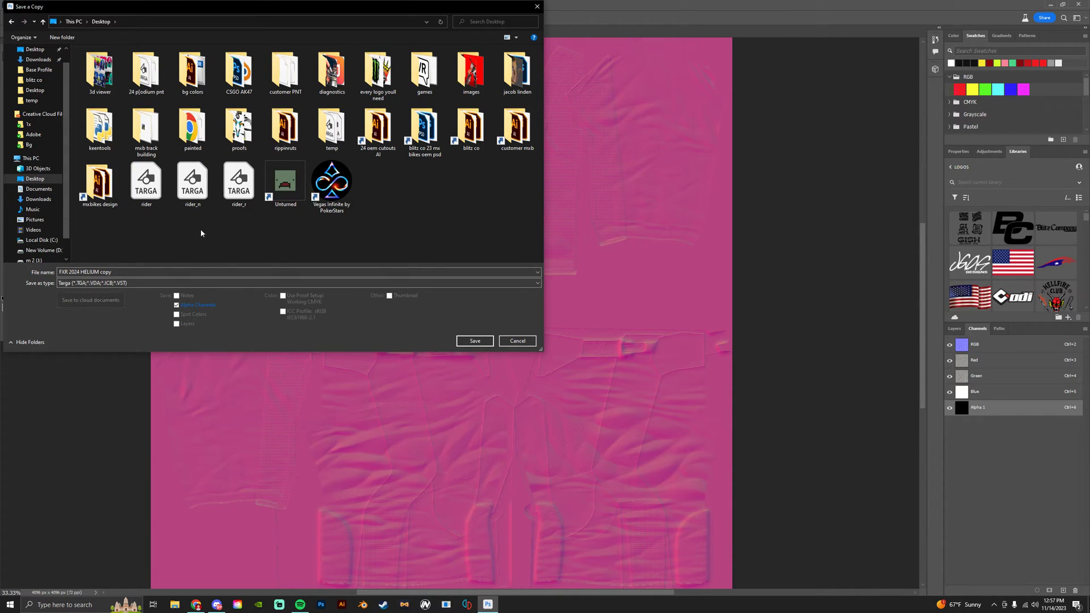
pyautogui.click(192, 183)
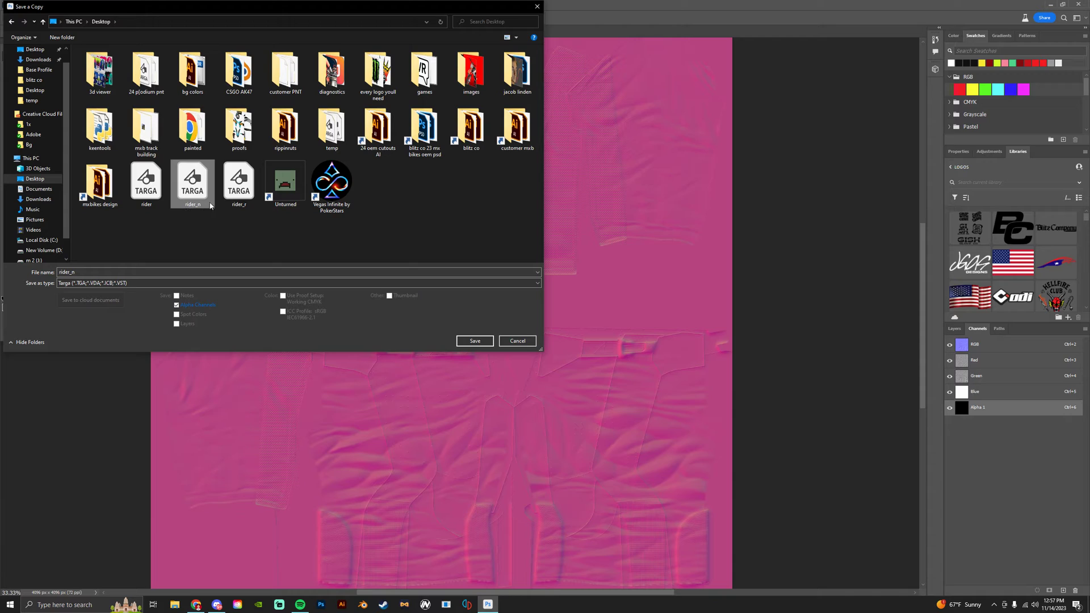
pyautogui.click(176, 305)
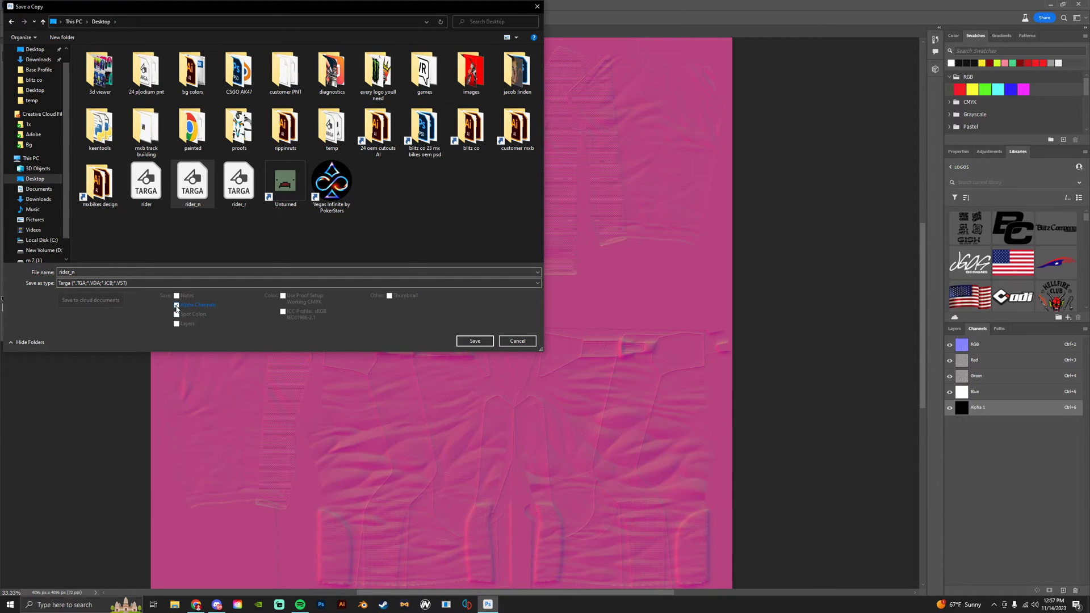
pyautogui.click(176, 306)
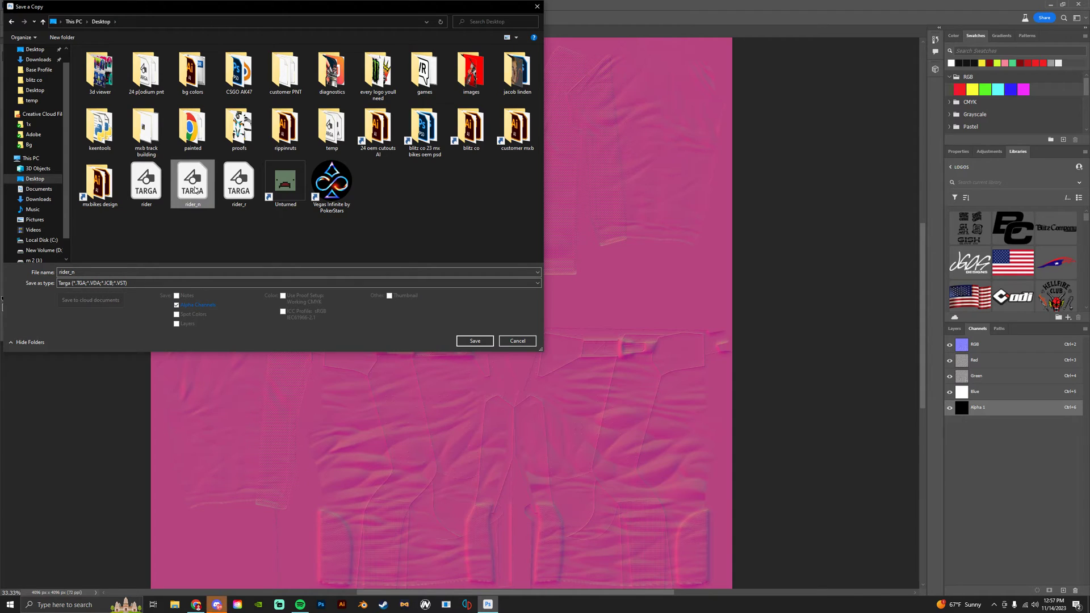
# - Save rider_n, replacing the existing file, with 32 bits/pixel Targa settings
pyautogui.click(472, 341)
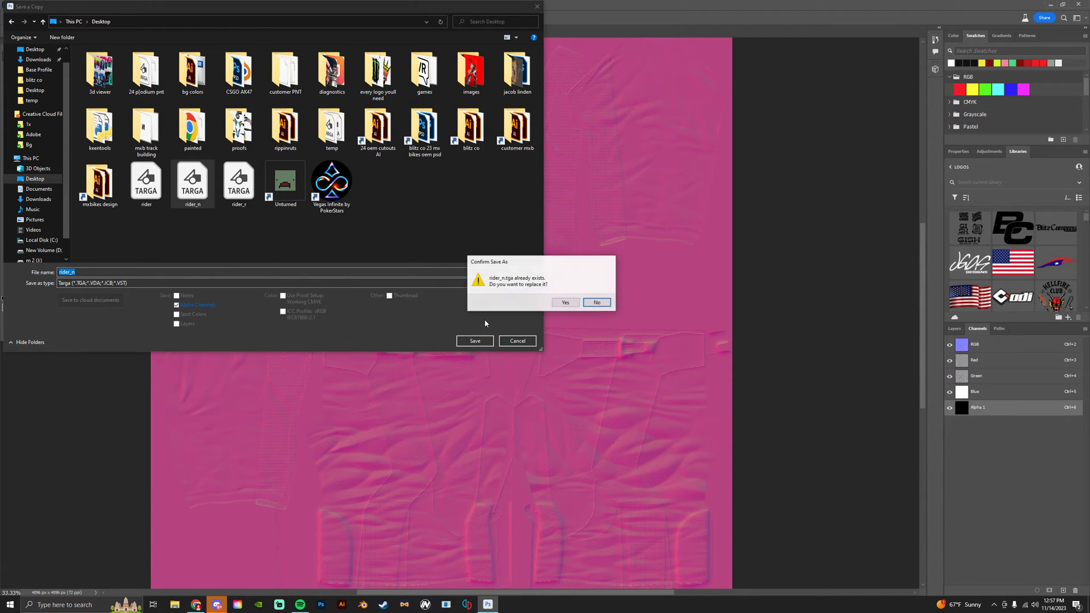
pyautogui.click(565, 302)
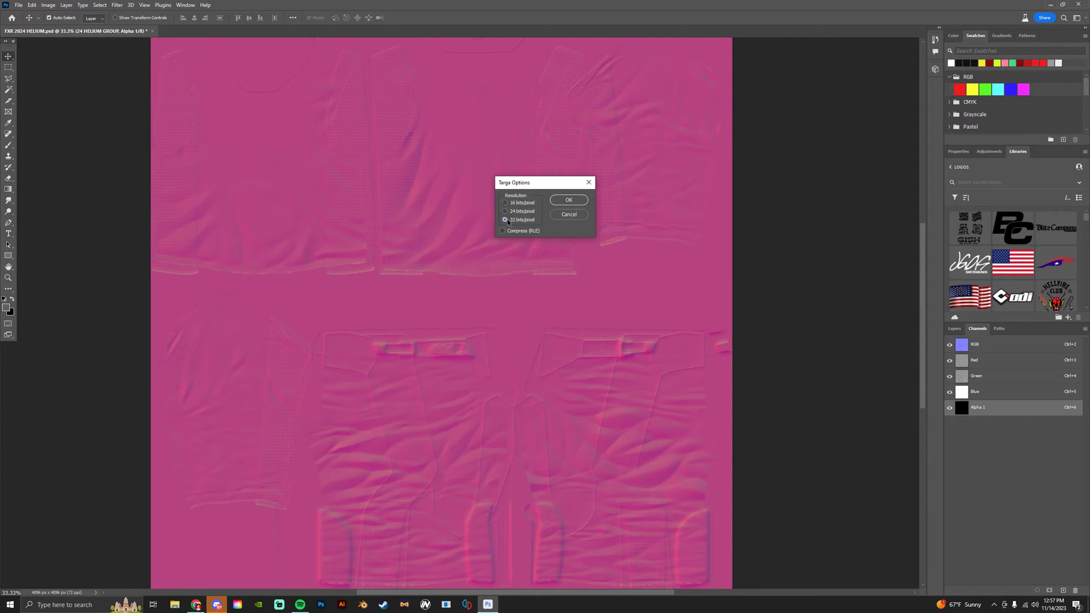
pyautogui.click(572, 204)
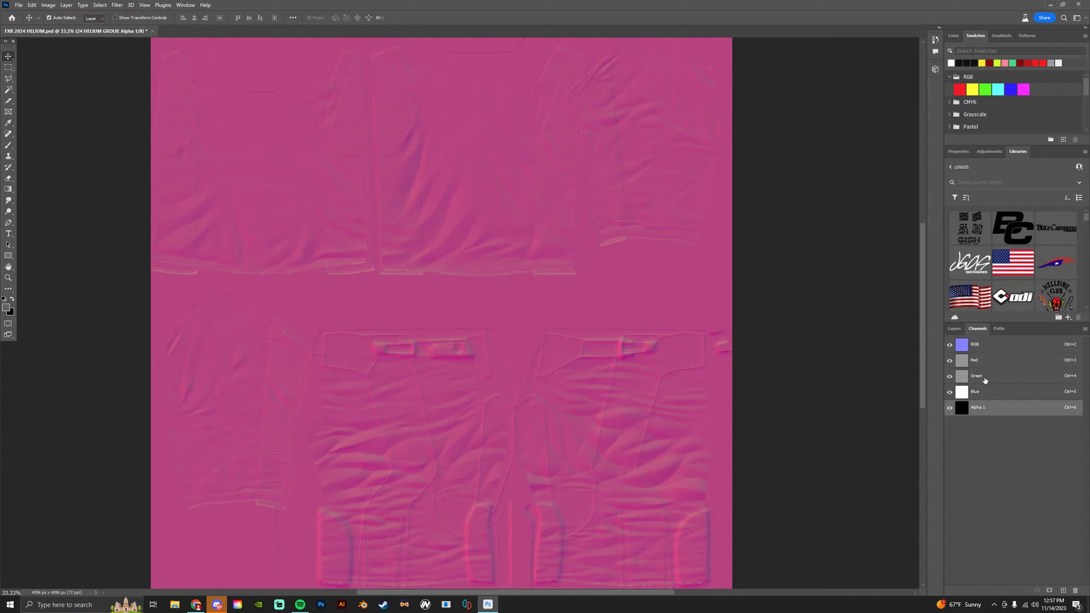
# - Return to Layers and turn on the red ref layer, toggling it to compare
pyautogui.click(954, 329)
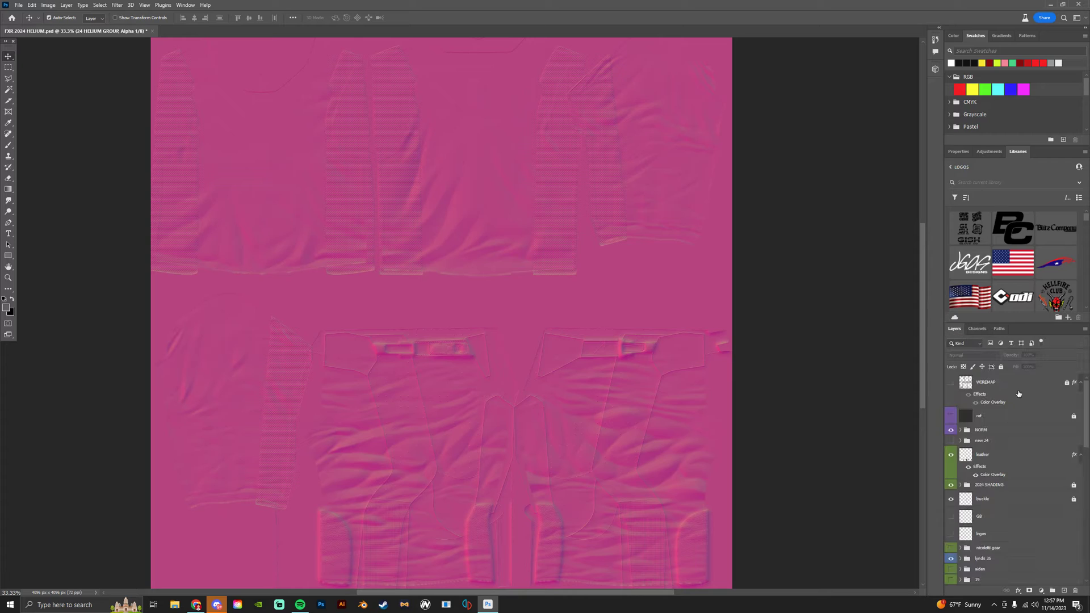
pyautogui.click(951, 416)
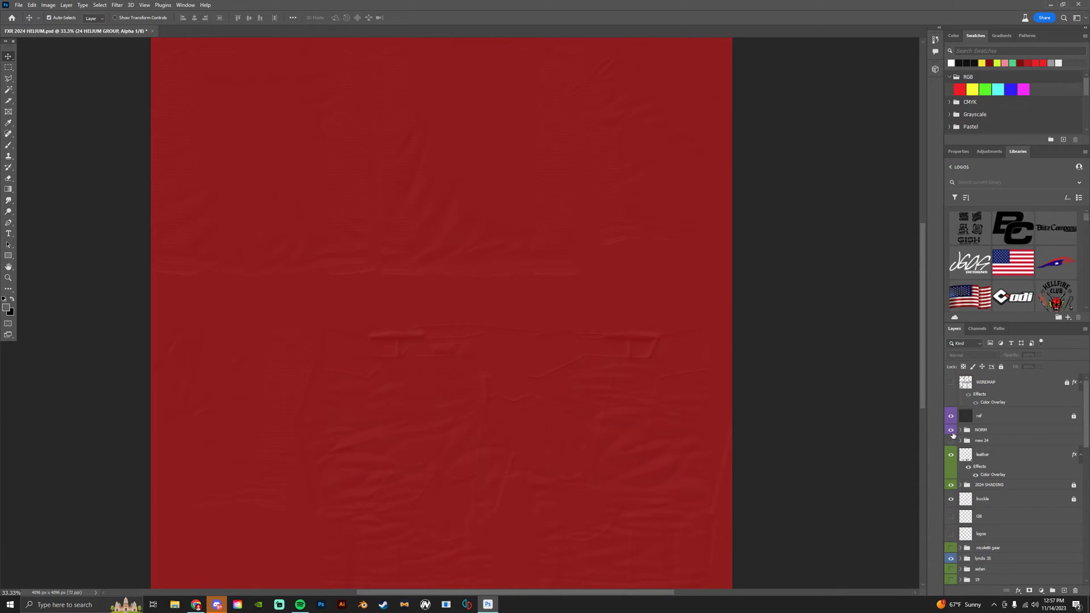
pyautogui.click(951, 416)
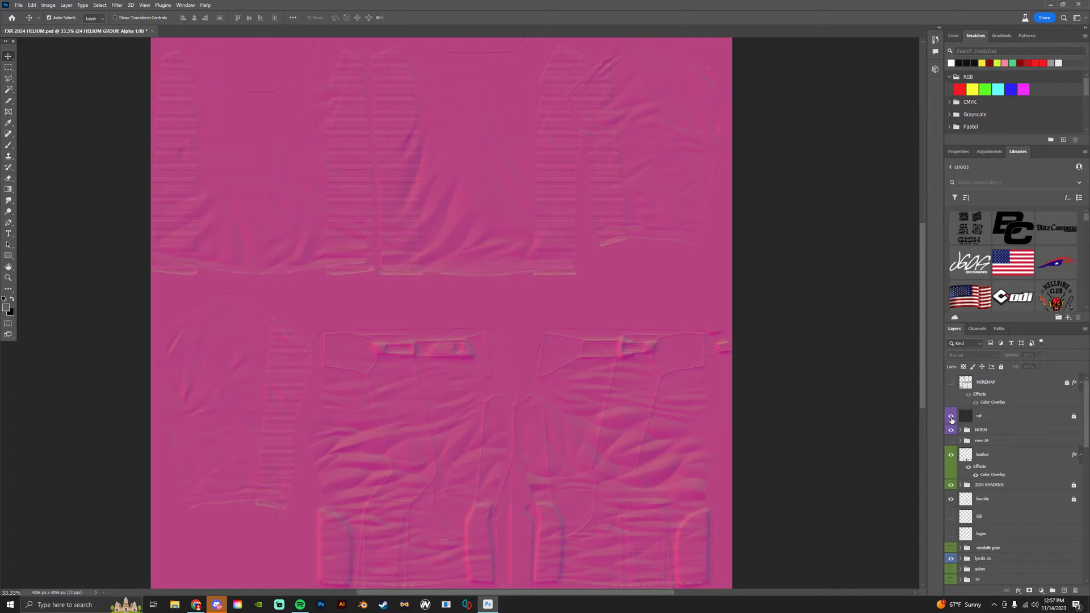
pyautogui.click(951, 416)
pyautogui.click(951, 417)
pyautogui.click(951, 417)
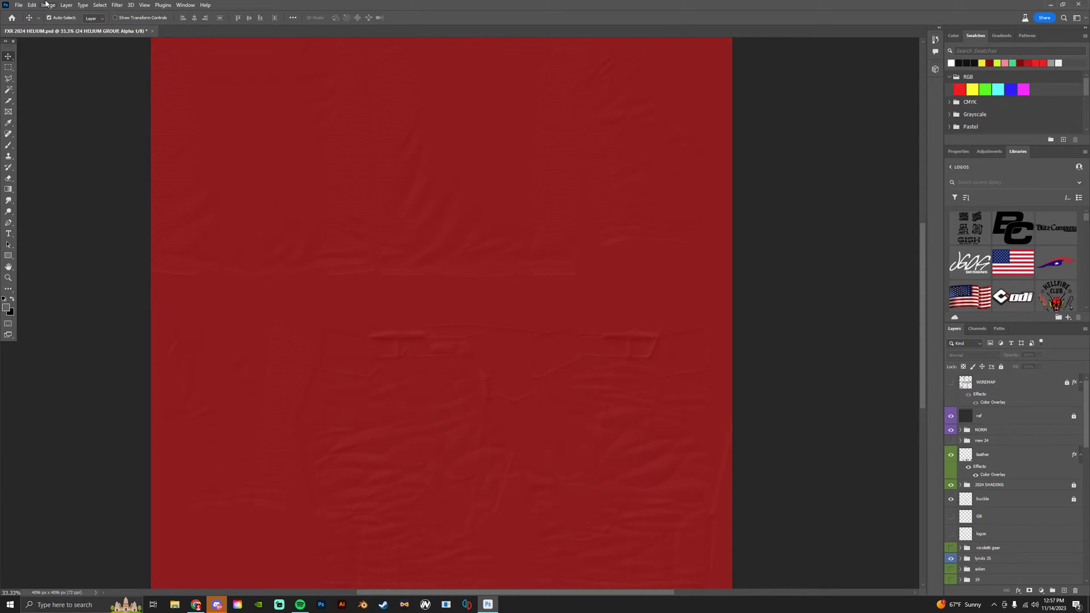
# - Save a 32-bit Targa copy as rider_r on the Desktop, replacing the old file
pyautogui.click(19, 4)
pyautogui.click(56, 116)
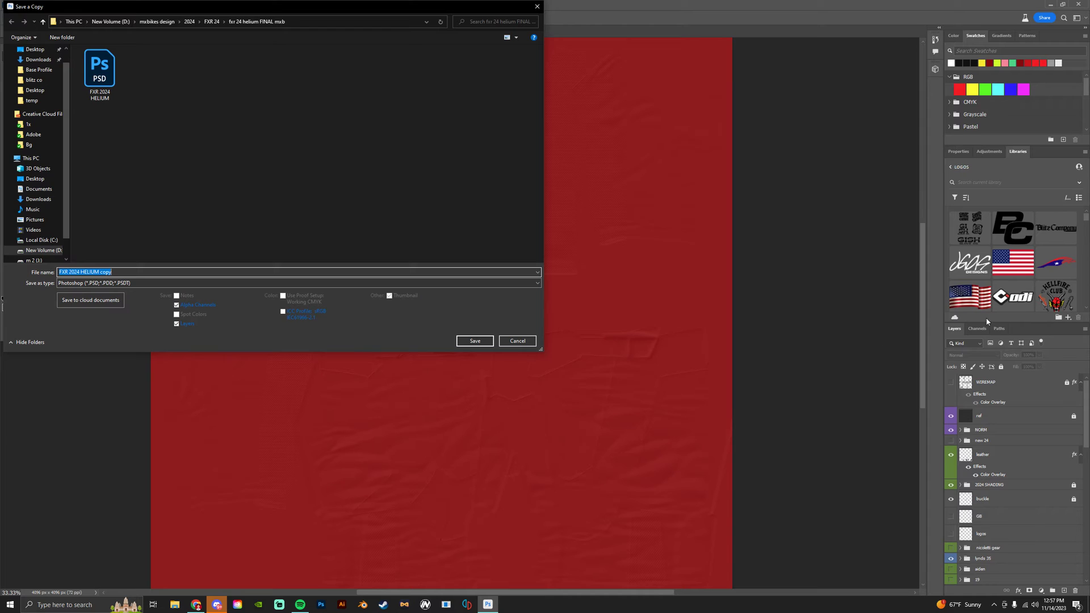
pyautogui.click(35, 178)
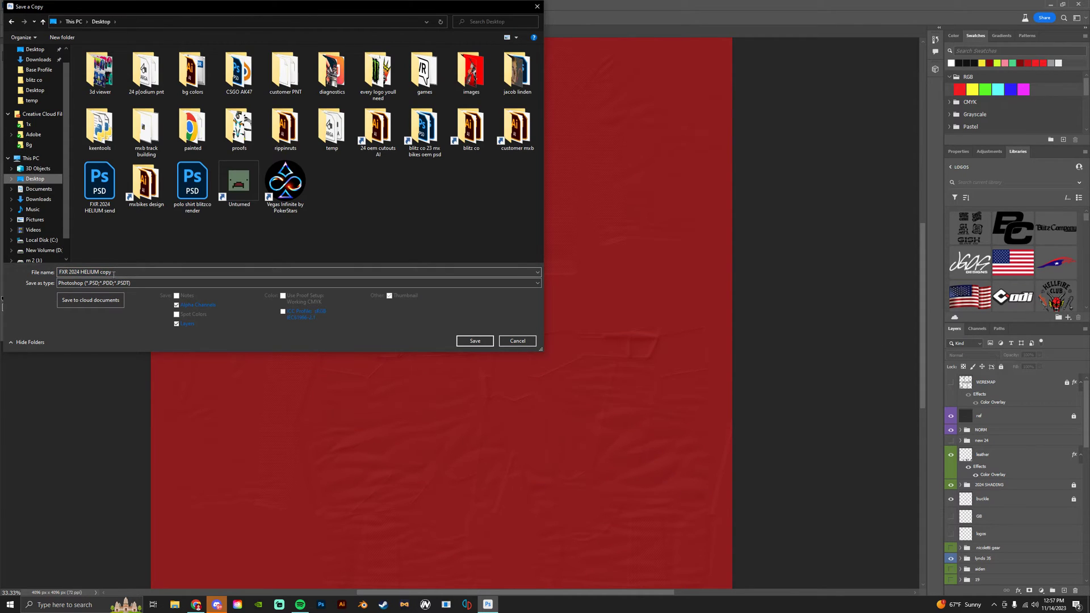
pyautogui.click(131, 283)
pyautogui.click(116, 419)
pyautogui.click(237, 187)
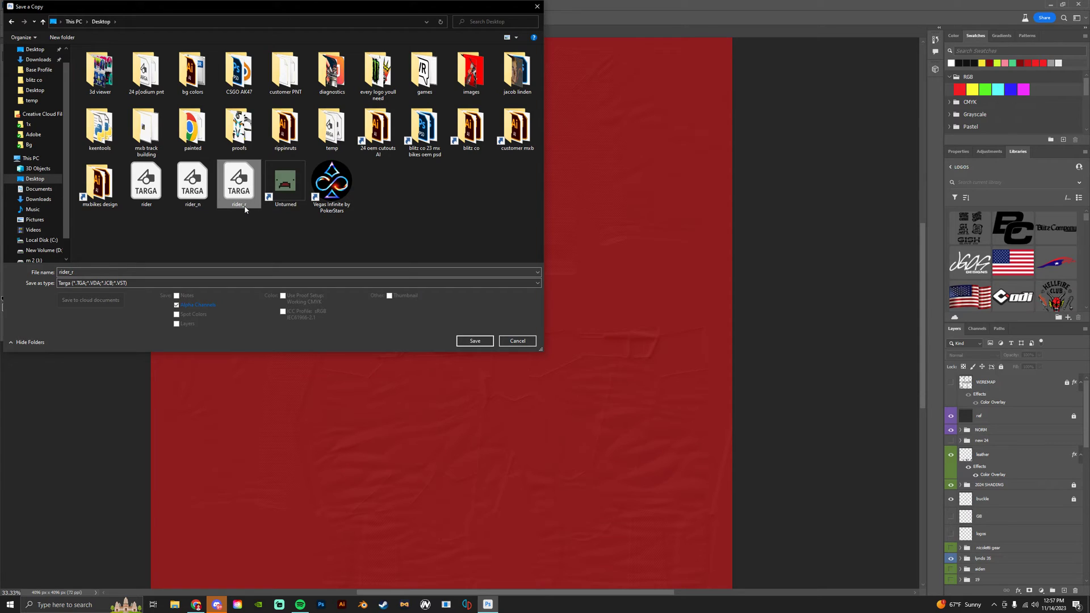
pyautogui.click(466, 344)
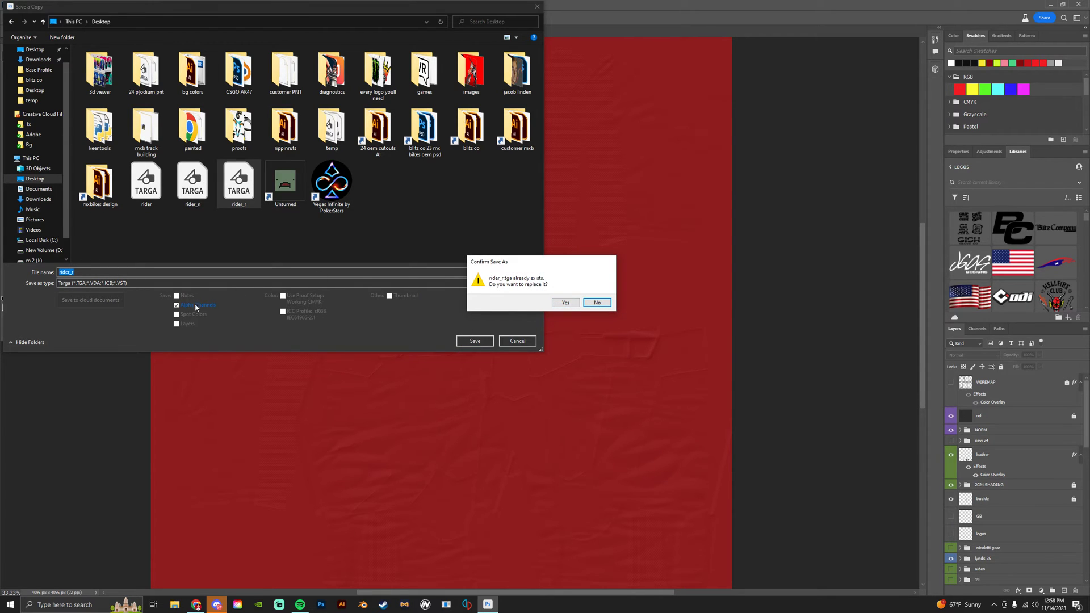
pyautogui.click(557, 303)
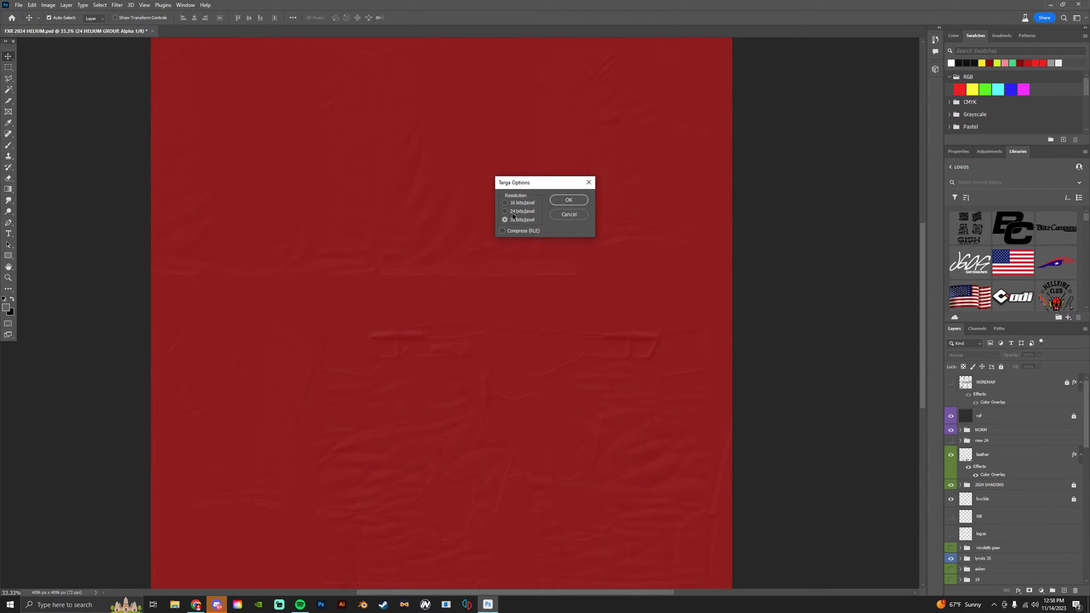
pyautogui.click(570, 201)
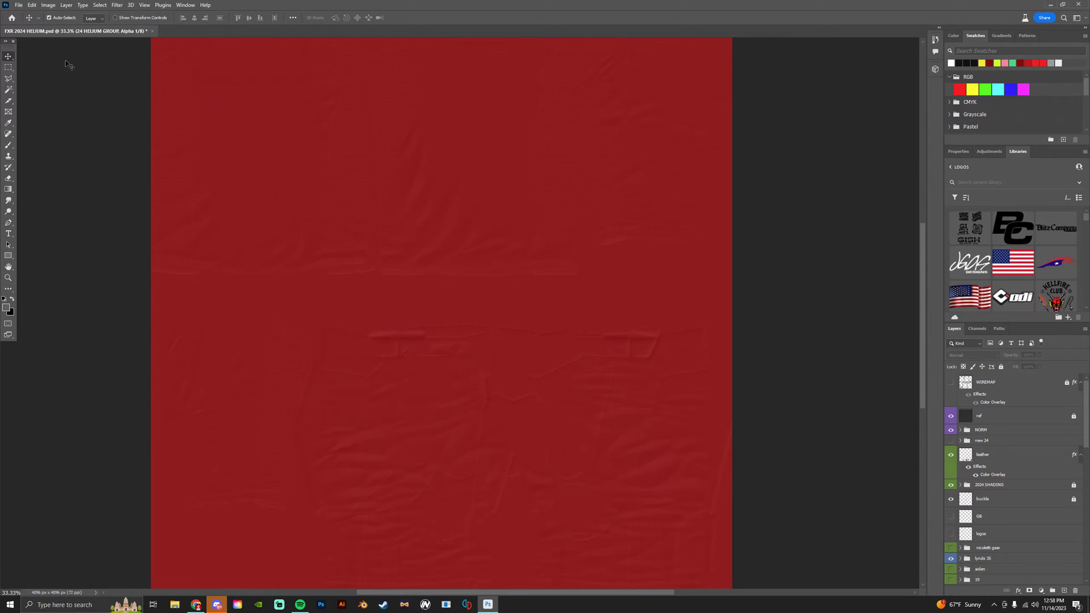
pyautogui.click(1051, 5)
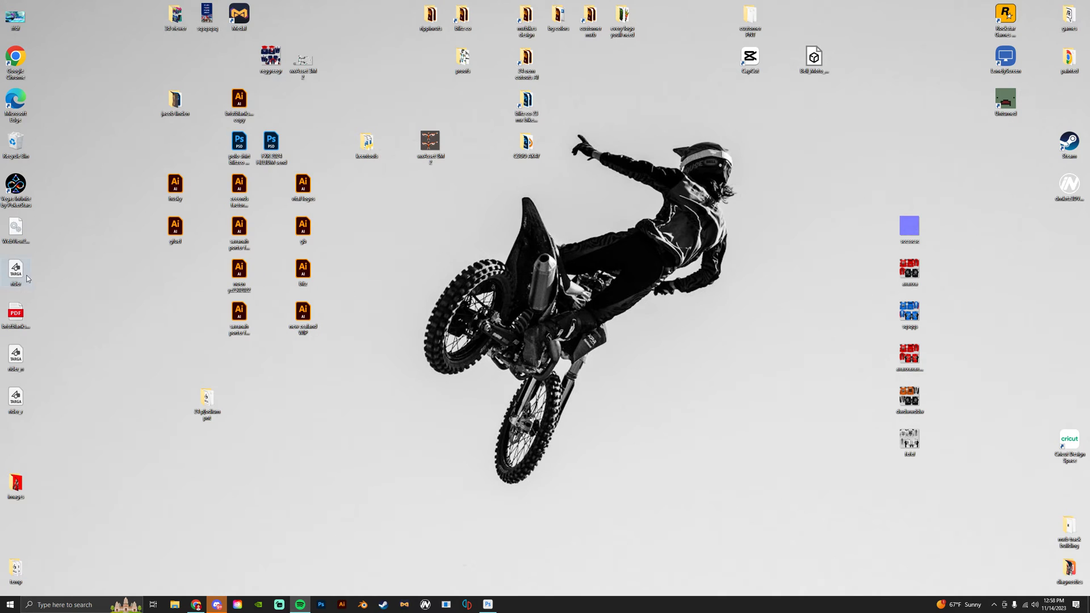
# - Group the rider, rider_n and rider_r TGA icons together on the desktop
pyautogui.moveTo(24, 273); pyautogui.dragTo(88, 272)
pyautogui.moveTo(41, 413); pyautogui.dragTo(3, 350)
pyautogui.moveTo(8, 359); pyautogui.dragTo(97, 304)
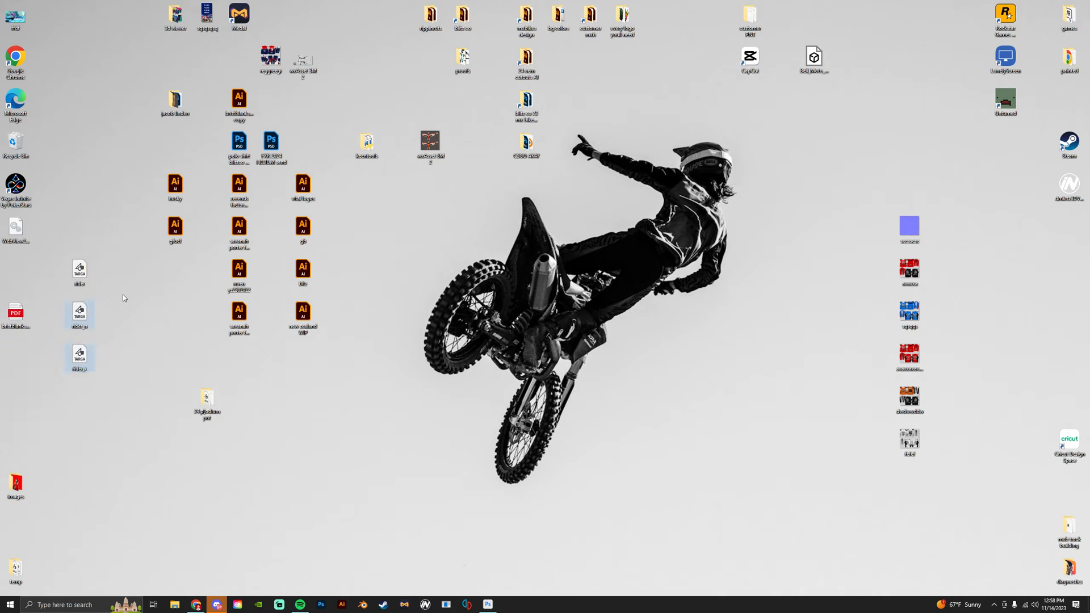
# - Launch the PaintEd application from the painted folder
pyautogui.doubleClick(1067, 17)
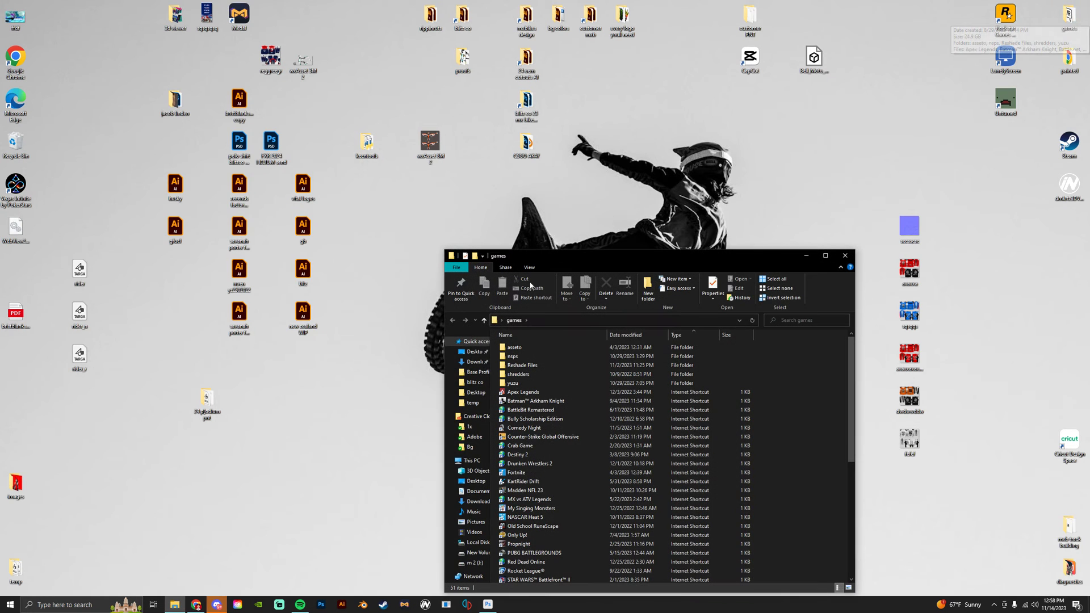
pyautogui.click(846, 257)
pyautogui.doubleClick(1069, 54)
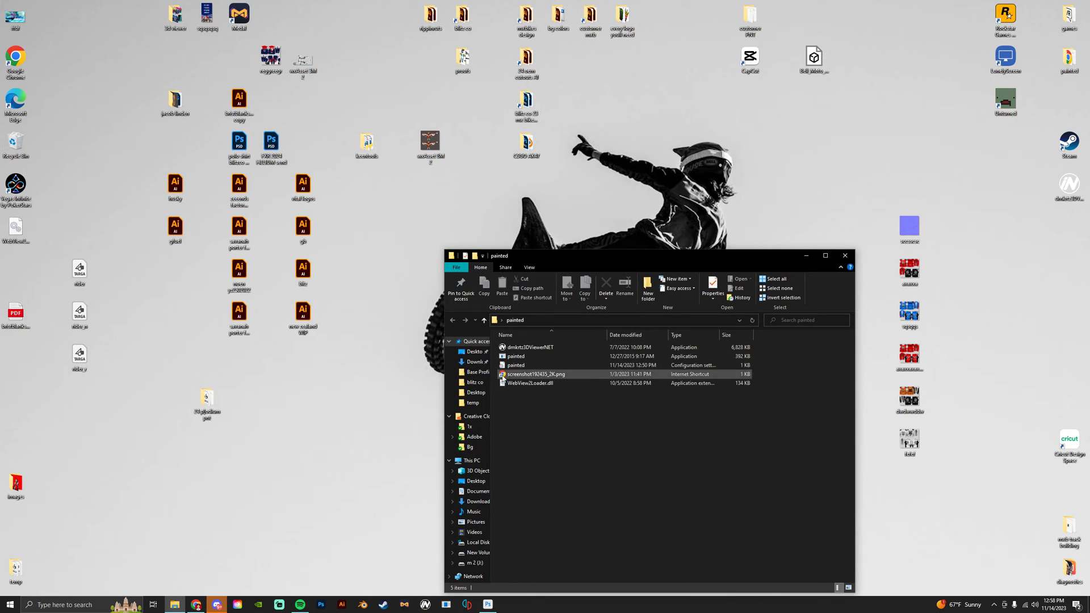
pyautogui.click(521, 356)
pyautogui.doubleClick(523, 359)
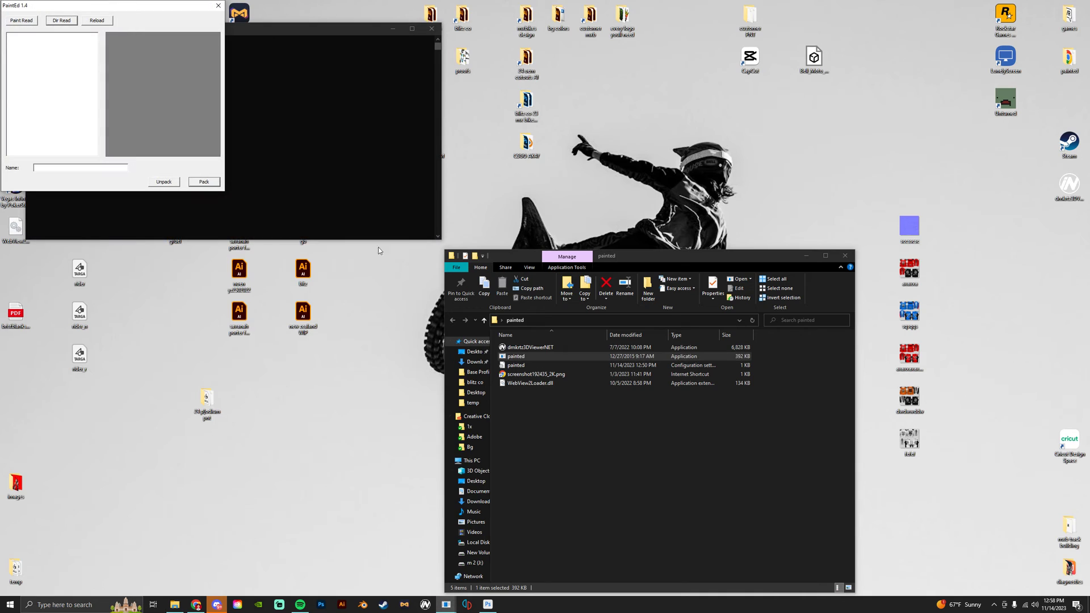
# - Load the rider textures from the Desktop folder and preview the rider texture
pyautogui.click(61, 21)
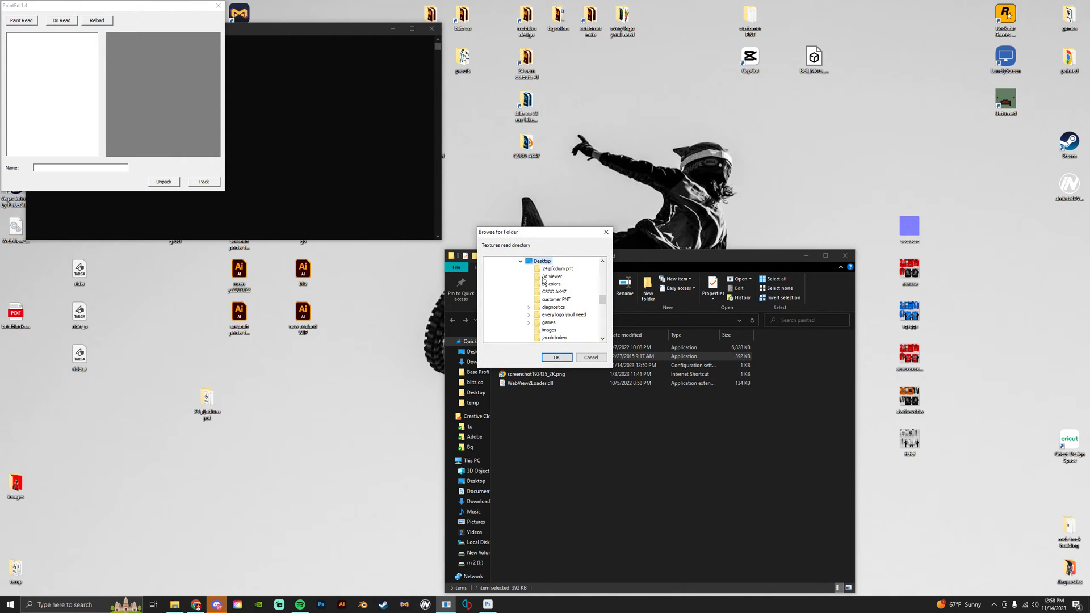
pyautogui.click(556, 357)
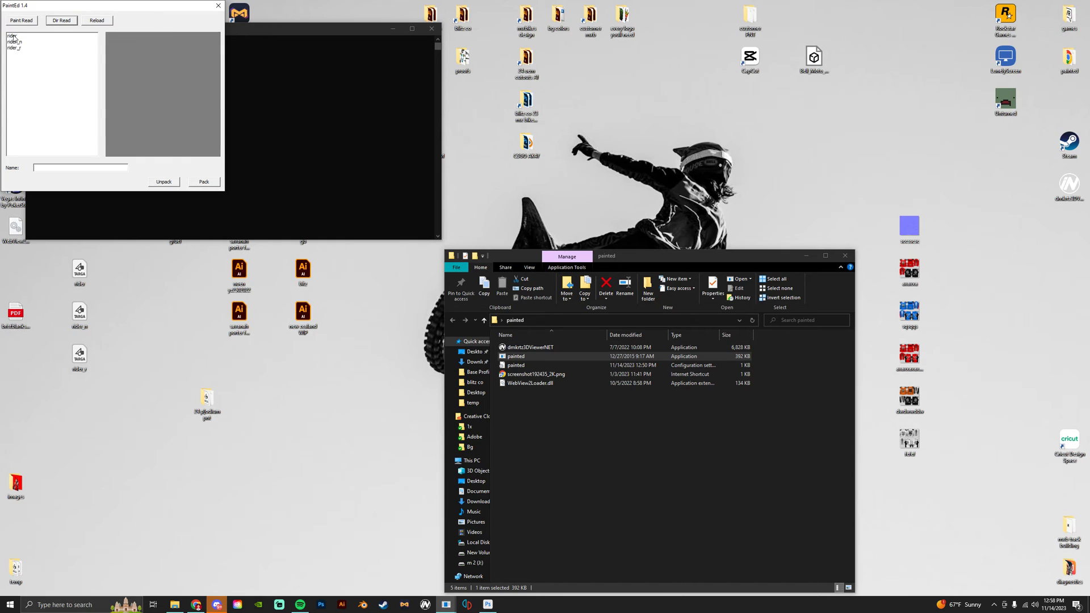
pyautogui.click(15, 39)
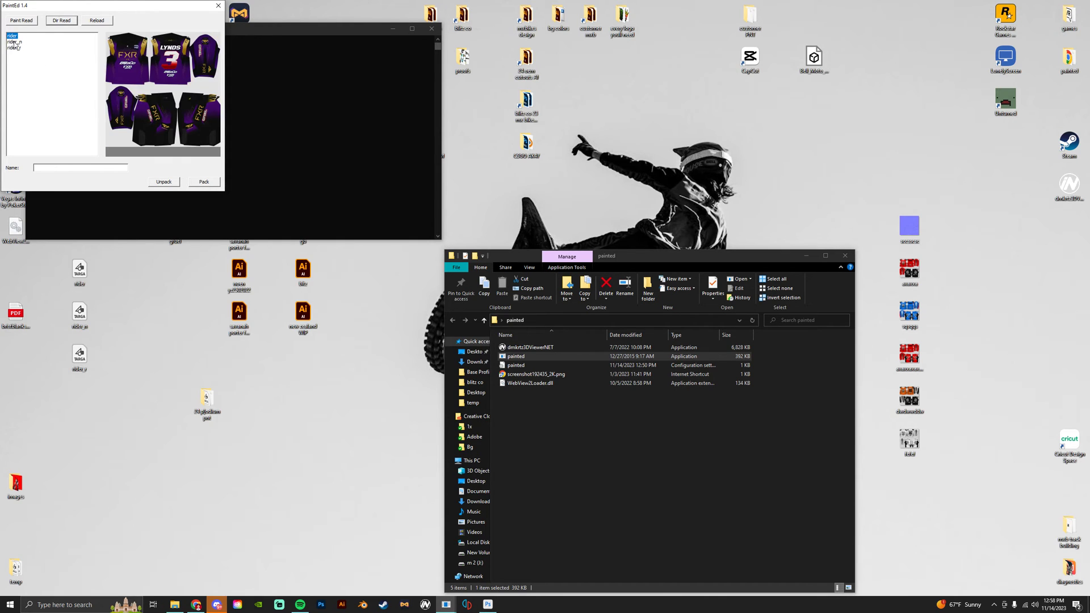
# - Name the paint blahblah and pack the textures into blahblah.pnt
pyautogui.click(62, 168)
pyautogui.moveTo(90, 169); pyautogui.dragTo(2, 189)
pyautogui.click(205, 182)
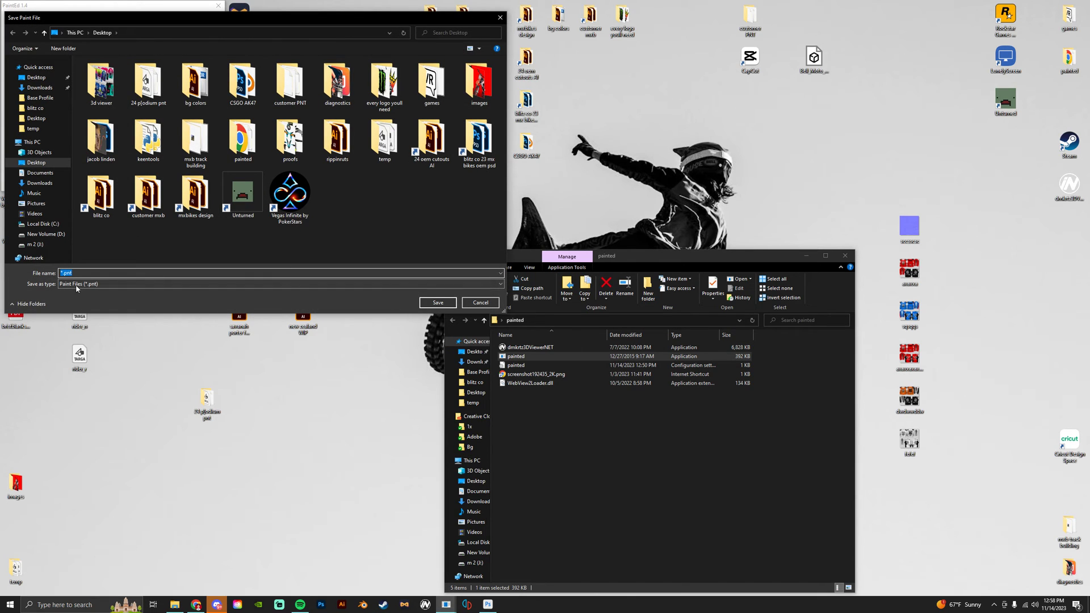
pyautogui.click(64, 273)
pyautogui.hotkey('ctrl', 'v')
pyautogui.press('Return')
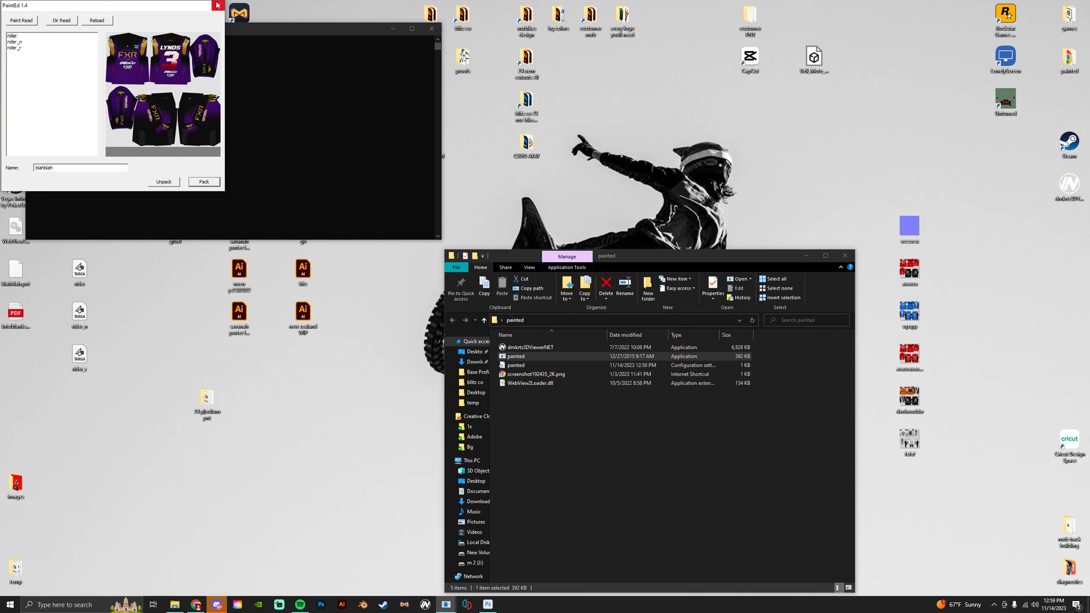
# - Close PaintEd, then look in m 2 (J:) > MX Bikes > mods before closing Explorer
pyautogui.click(217, 8)
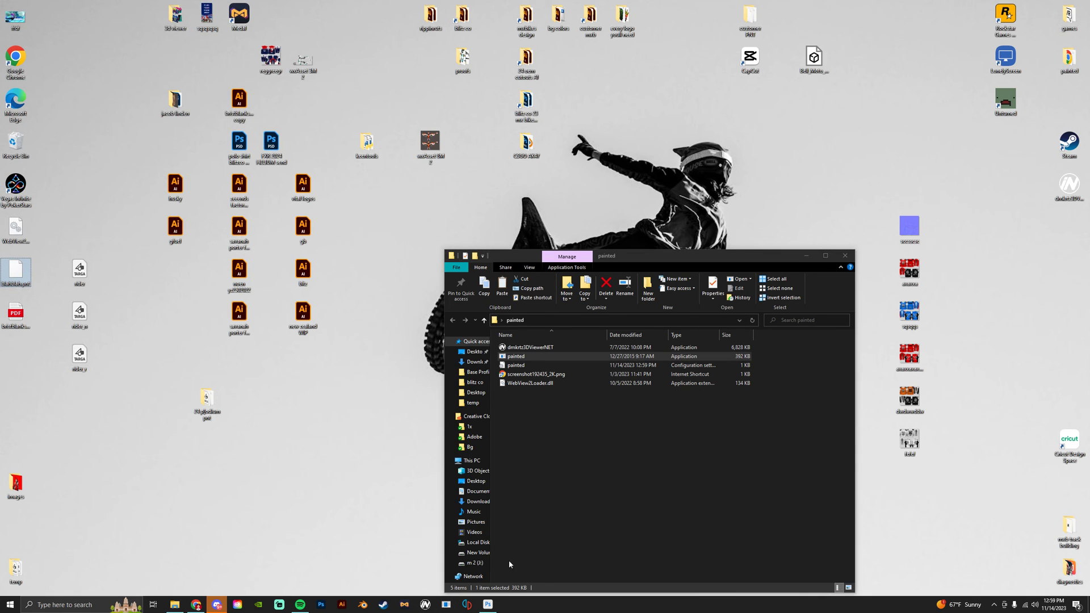
pyautogui.click(475, 562)
pyautogui.doubleClick(519, 375)
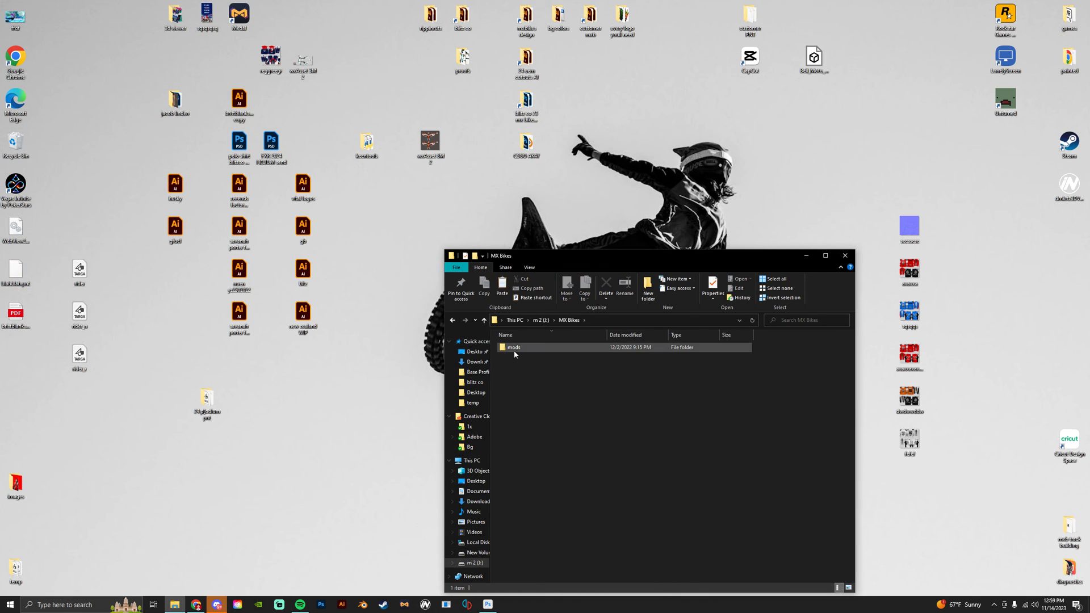
pyautogui.doubleClick(513, 347)
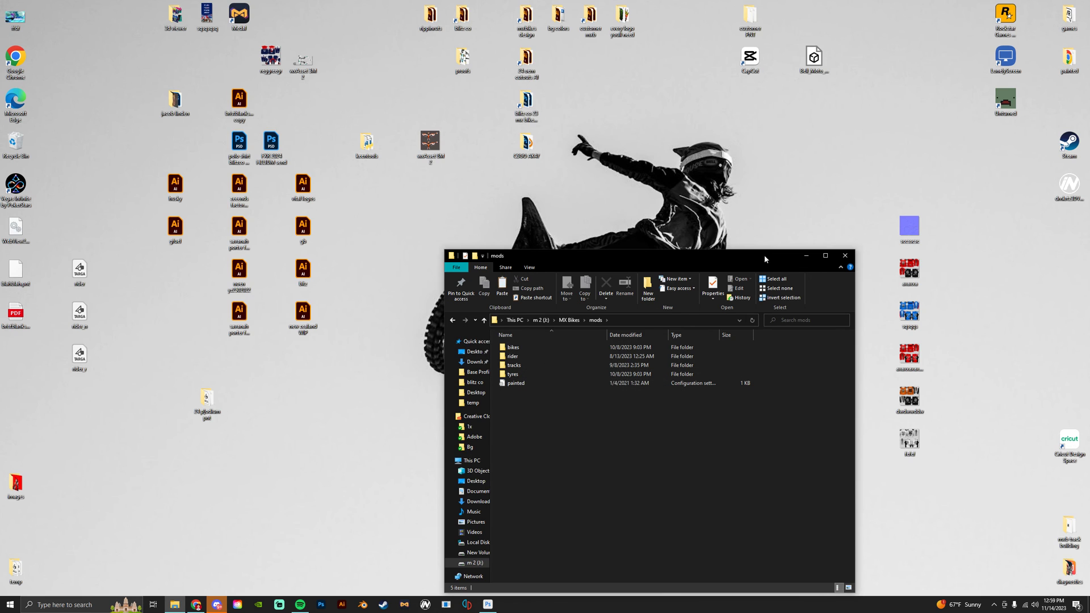
pyautogui.click(844, 256)
# - Rearrange the new blahblah.pnt icon on the desktop
pyautogui.moveTo(37, 282); pyautogui.dragTo(21, 271)
pyautogui.moveTo(16, 269); pyautogui.dragTo(111, 59)
pyautogui.moveTo(68, 13); pyautogui.dragTo(147, 126)
pyautogui.click(146, 126)
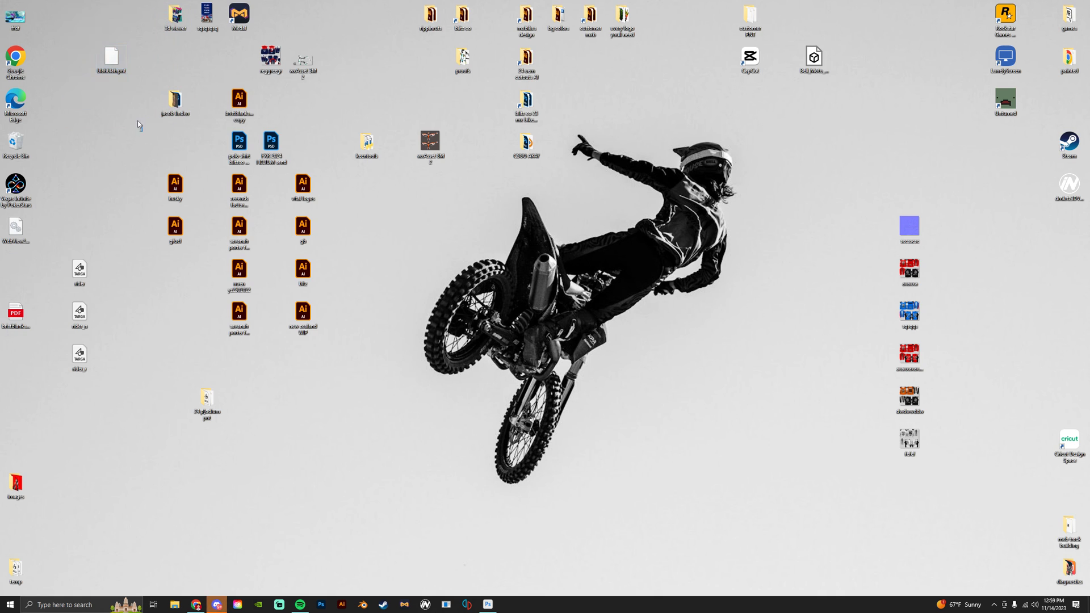
pyautogui.moveTo(112, 60); pyautogui.dragTo(80, 59)
pyautogui.moveTo(231, 453); pyautogui.dragTo(202, 414)
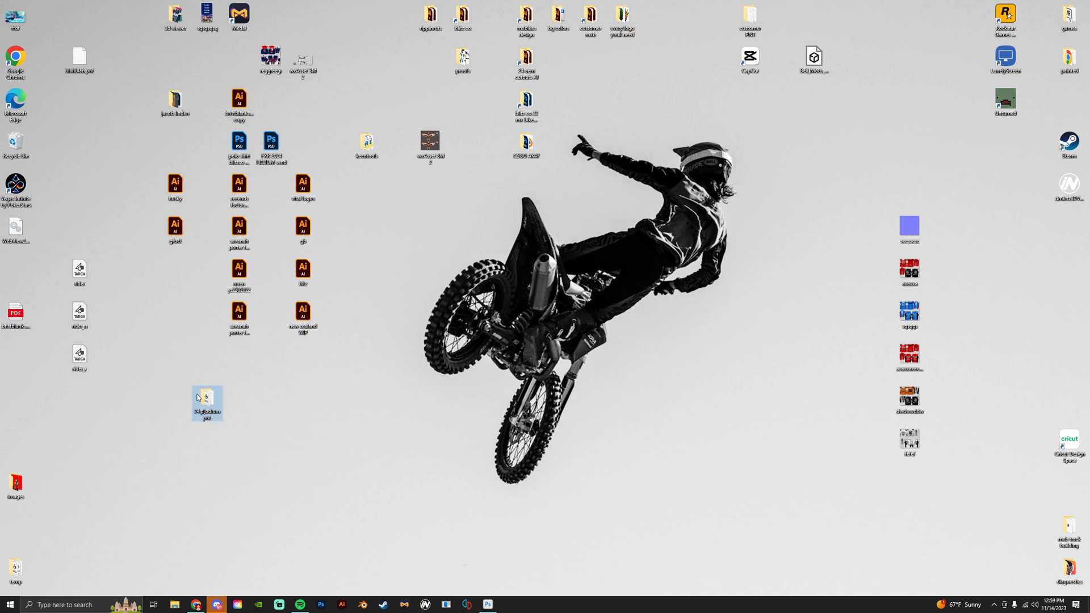
pyautogui.click(370, 375)
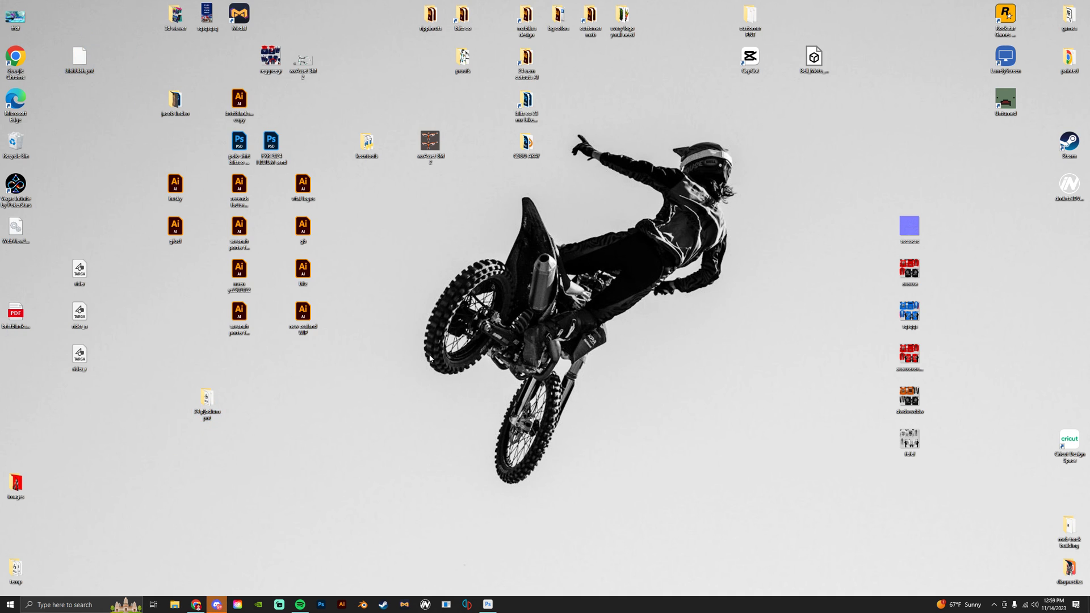